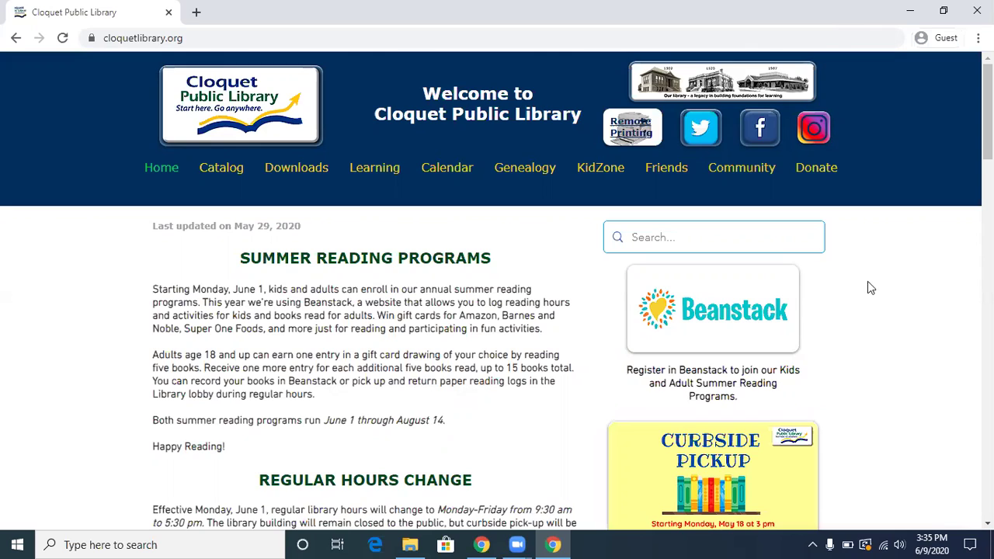
Open the Cloquet Public Library's Beanstack summer reading page in a new tab
left_click(727, 303)
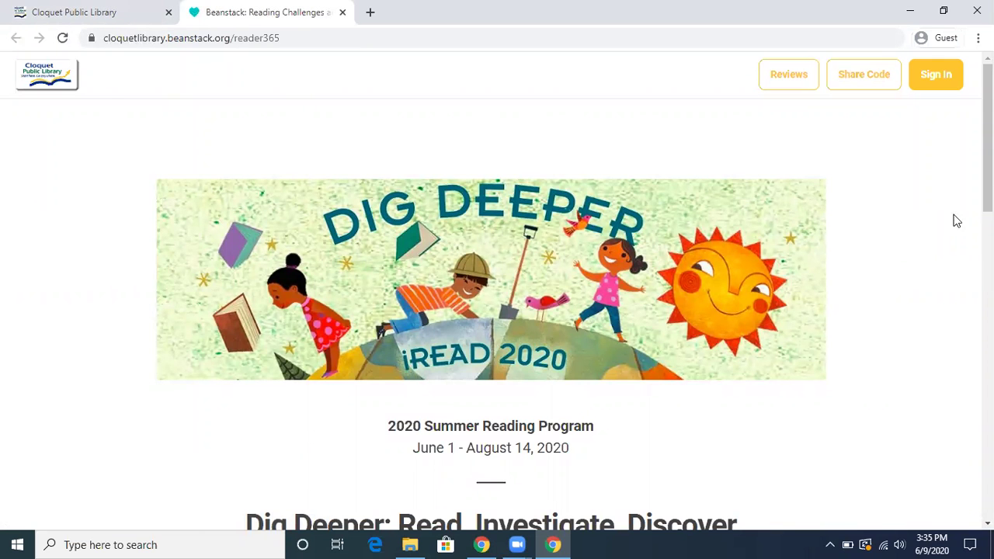
Start an individual registration for the 2020 Dig Deeper Summer Reading Program
left_click_drag(988, 184, 961, 288)
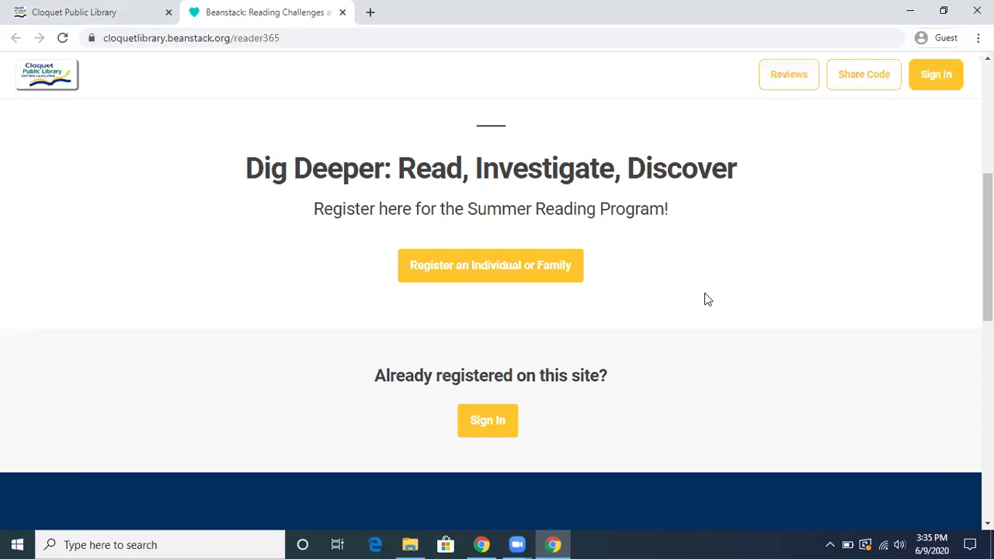
left_click_drag(988, 247, 988, 314)
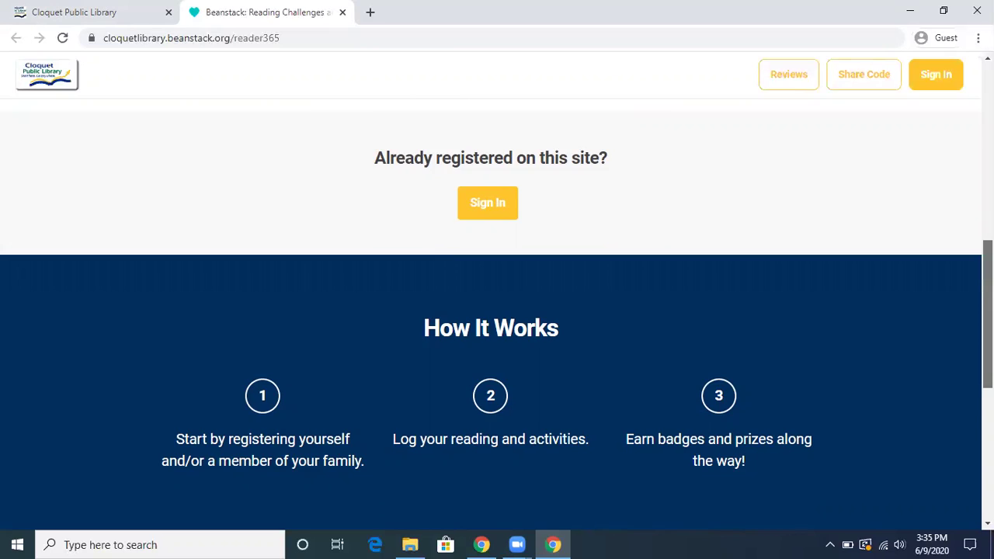
scroll(609, 327, "up", 3)
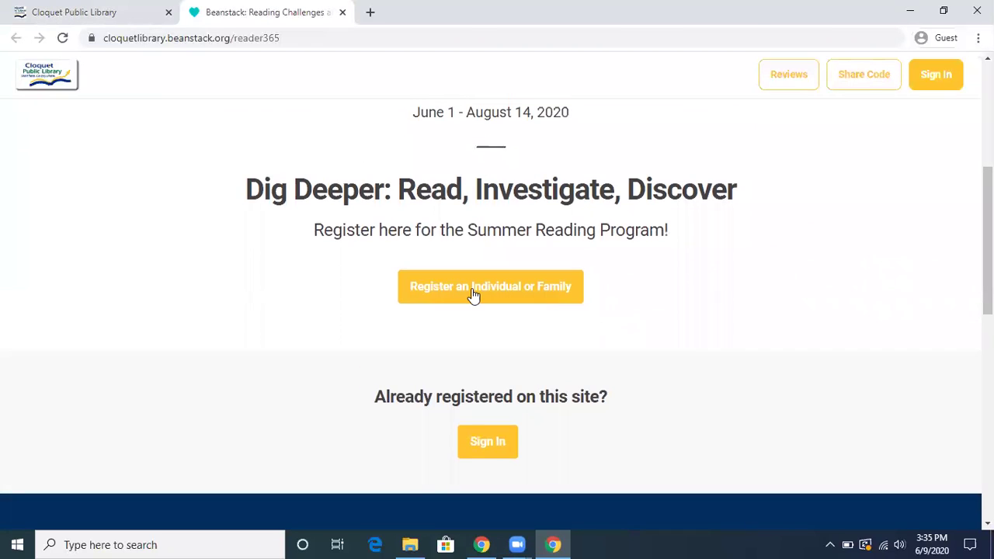
left_click(473, 294)
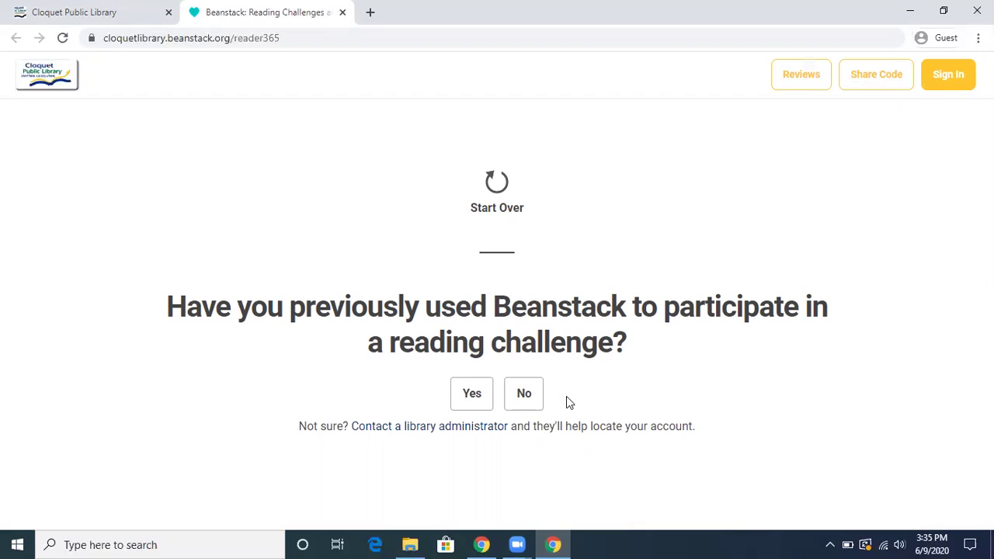
Answer No to prior Beanstack use and choose to register yourself
left_click(526, 398)
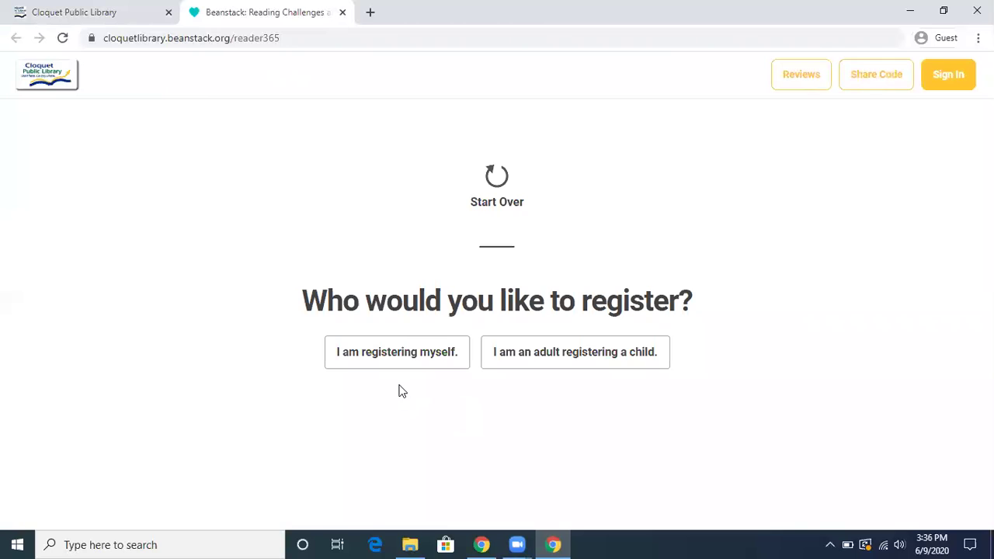
left_click(398, 360)
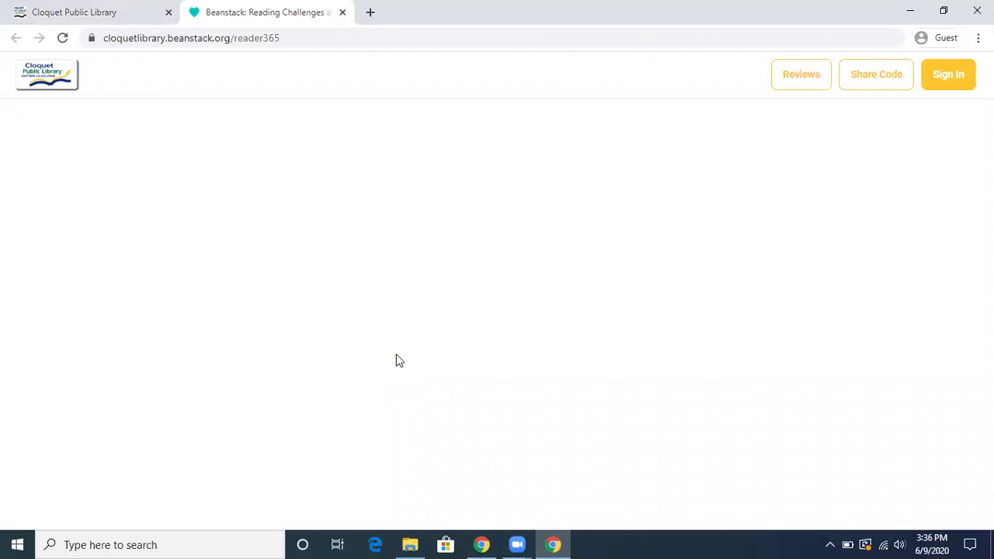
left_click_drag(988, 217, 988, 321)
Enter the reader's first and last name, e-mail address and a matching confirmation e-mail
left_click(368, 288)
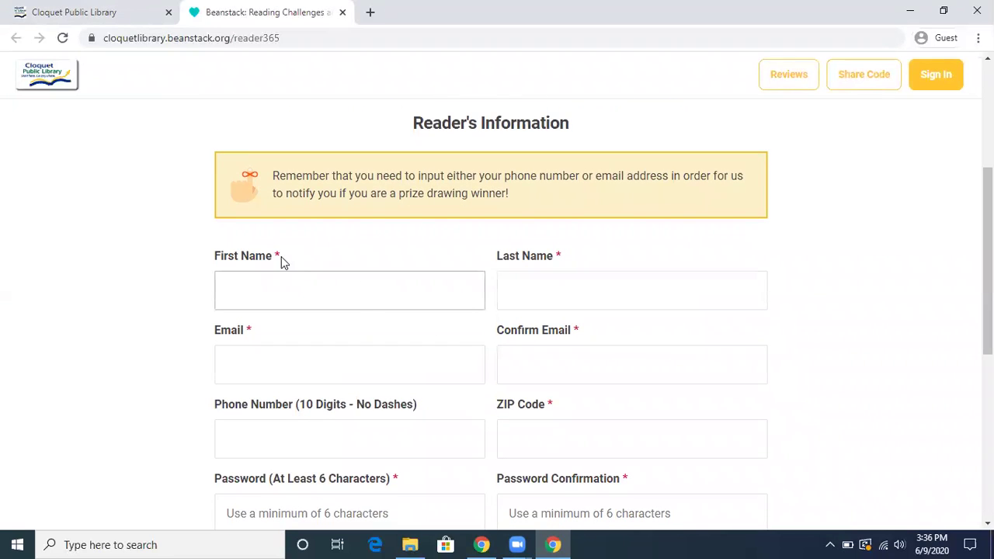
left_click(300, 291)
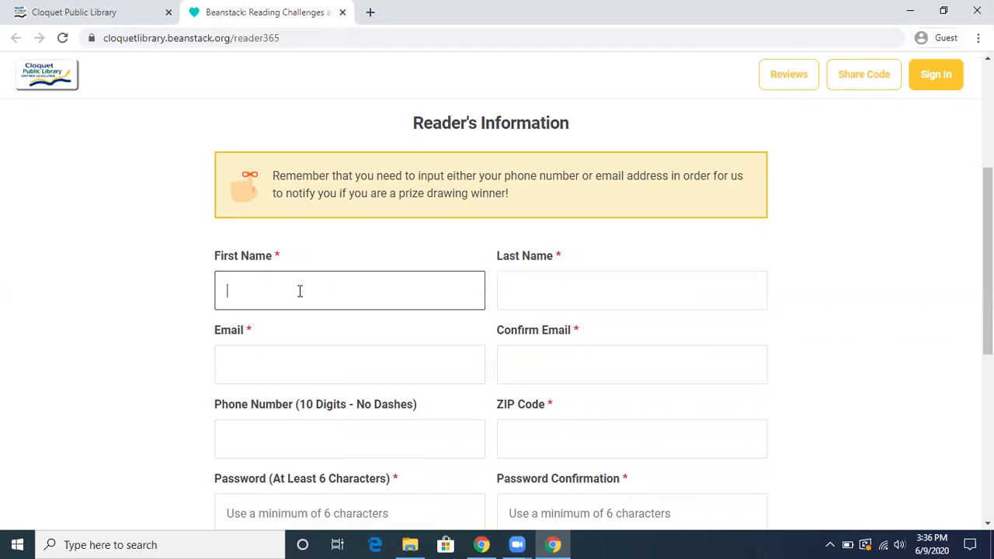
key("Tab")
key("Tab")
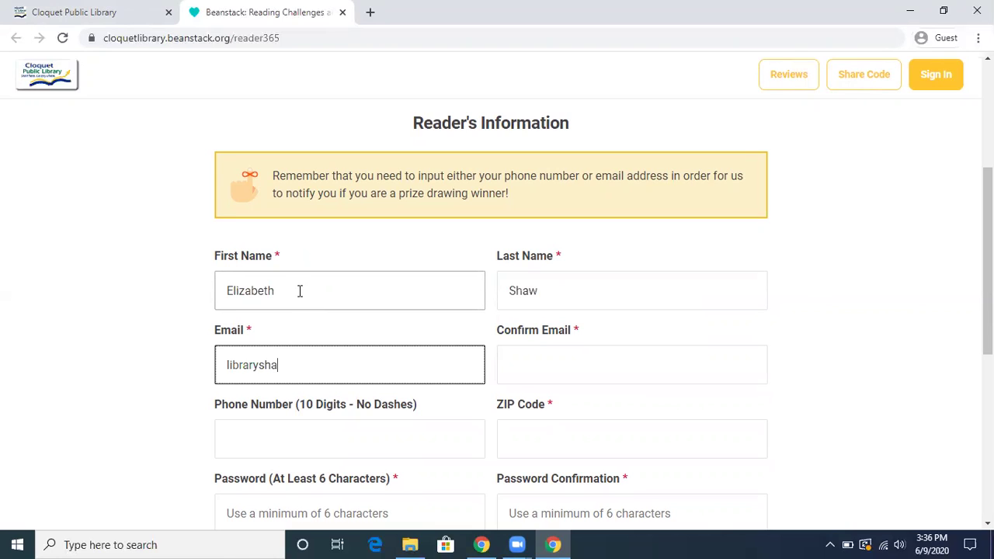
key("Tab")
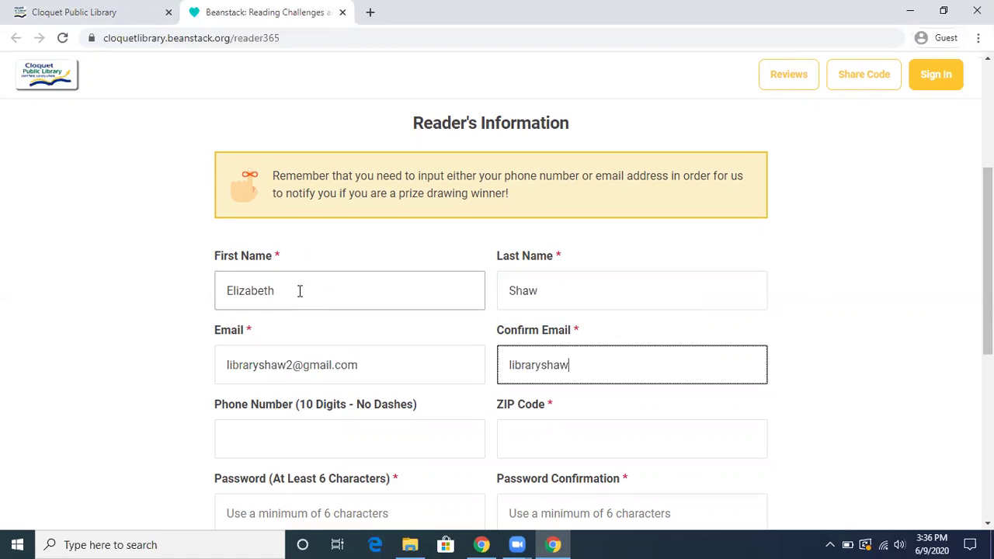
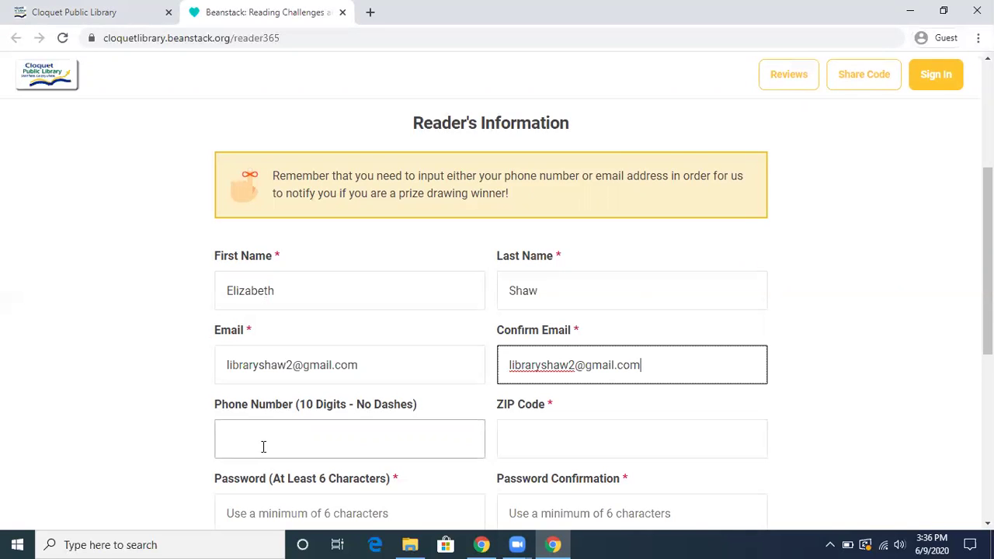
Enter ZIP code 55720 and the account password with its confirmation
left_click(263, 447)
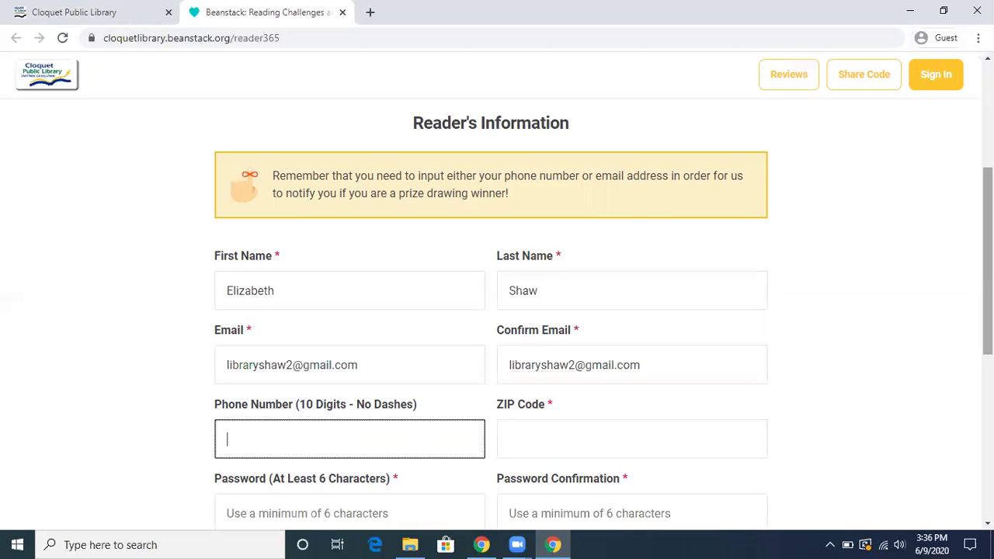
scroll(498, 311, "down", 2)
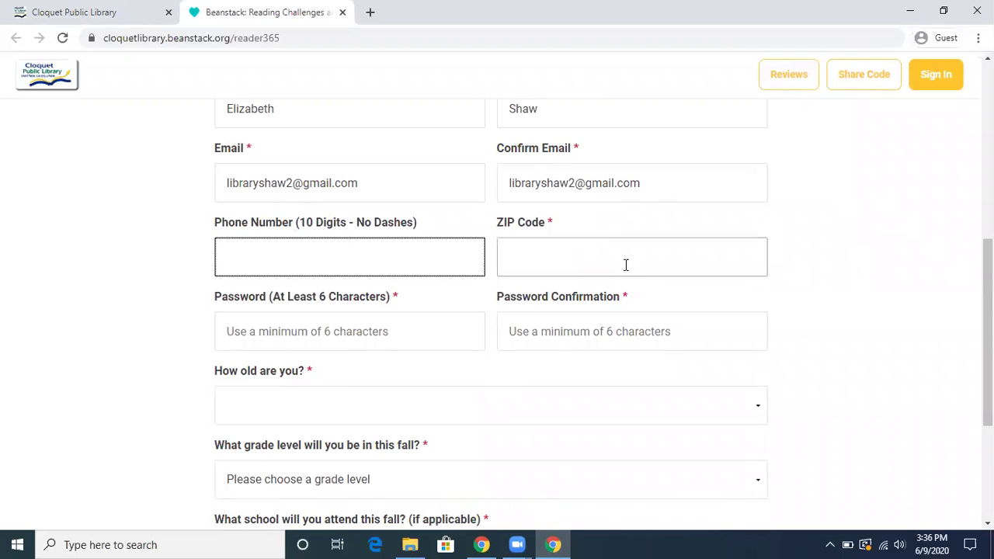
left_click(589, 256)
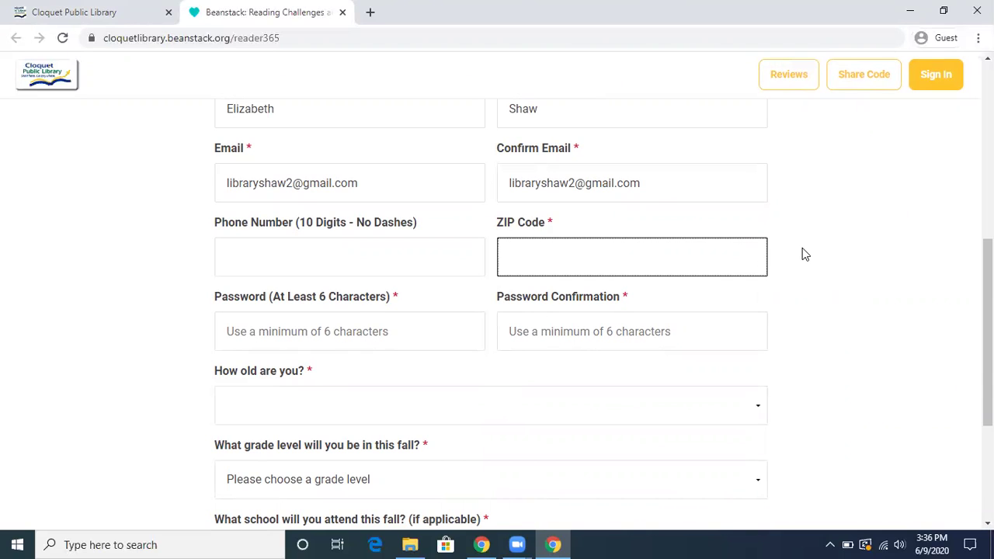
type("55720")
left_click(391, 331)
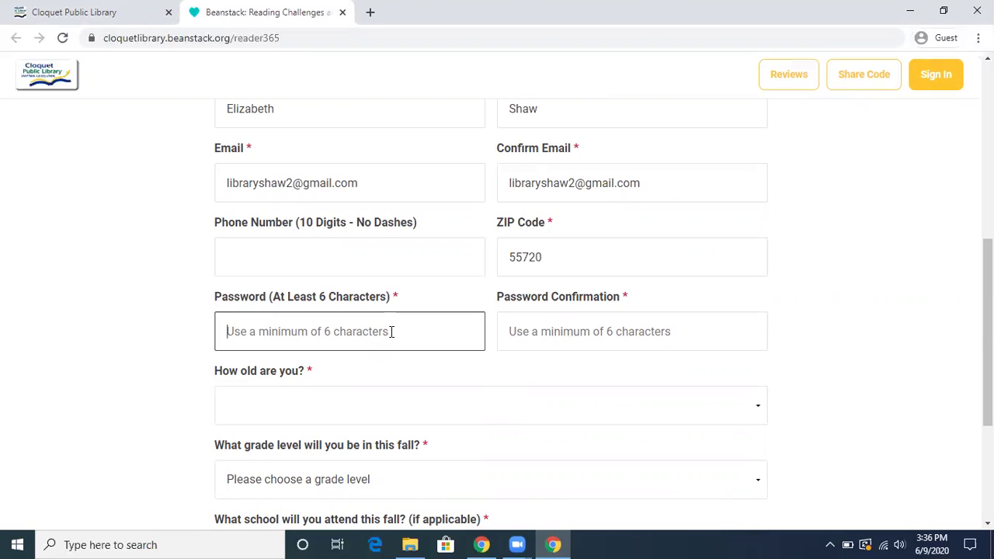
type("****")
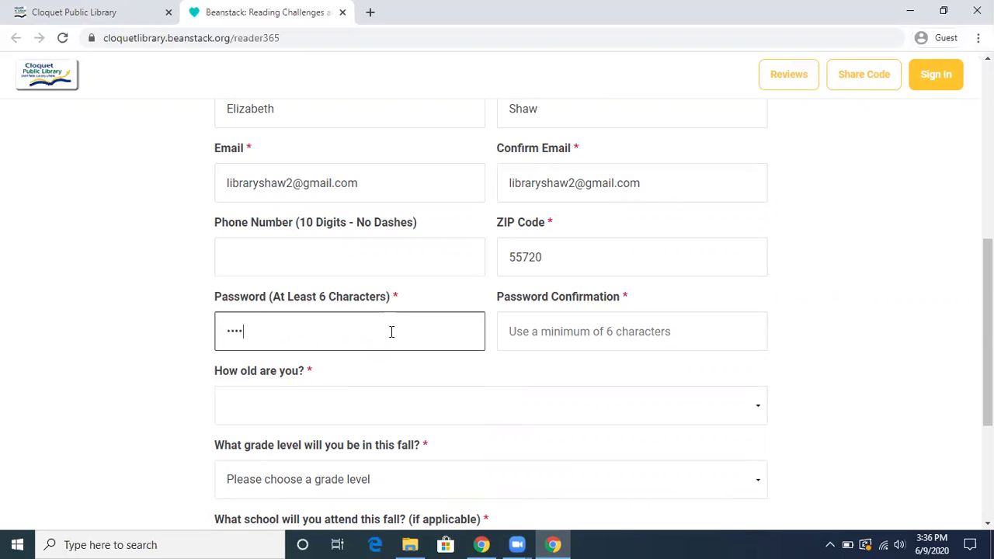
type("**")
left_click(553, 332)
type("******")
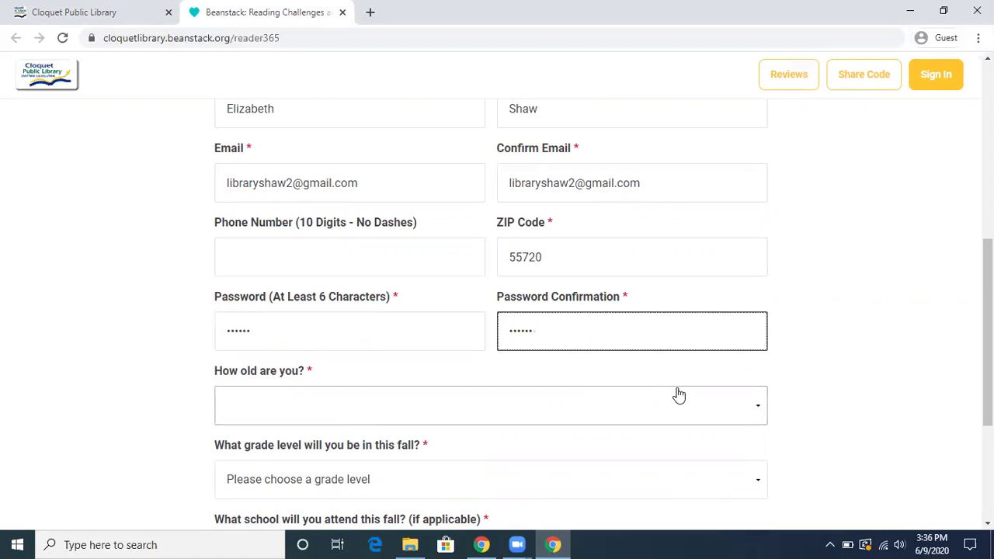
left_click(761, 411)
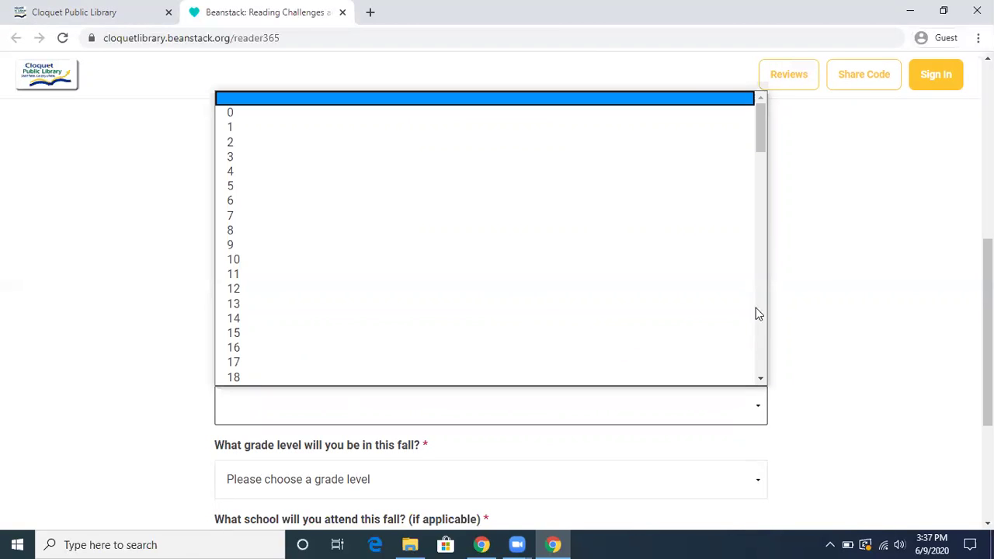
Set the reader's age to 30 and grade level to Adult
scroll(760, 148, "down", 2)
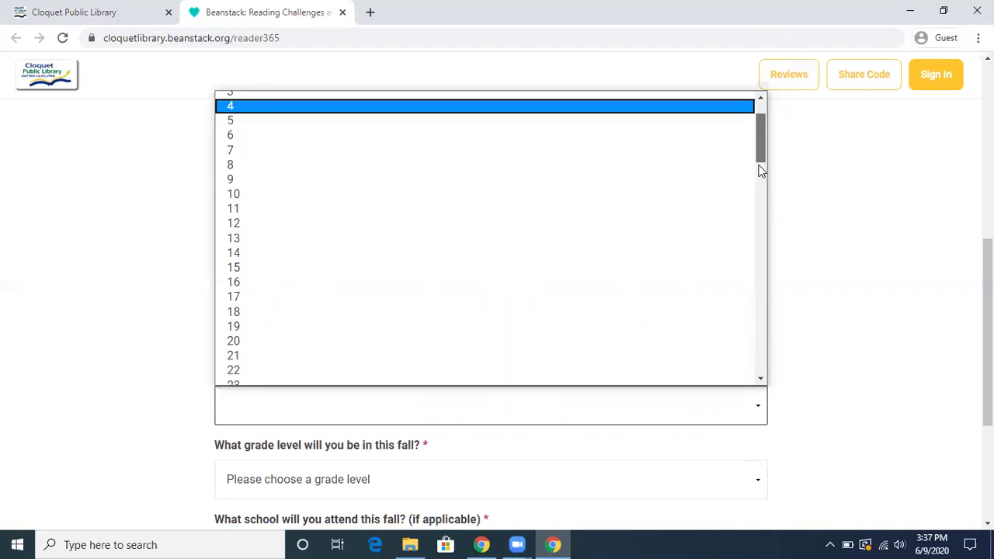
scroll(760, 186, "down", 3)
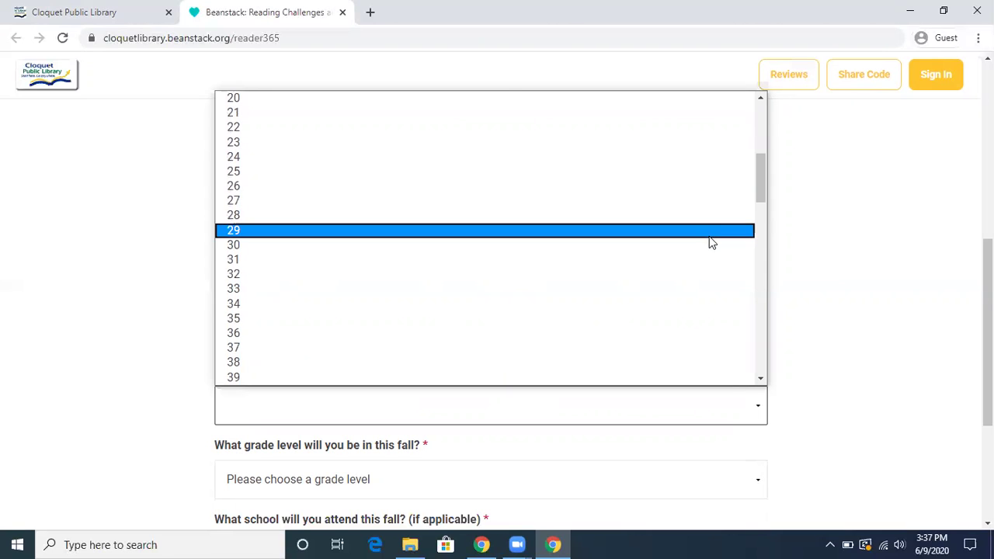
left_click(709, 245)
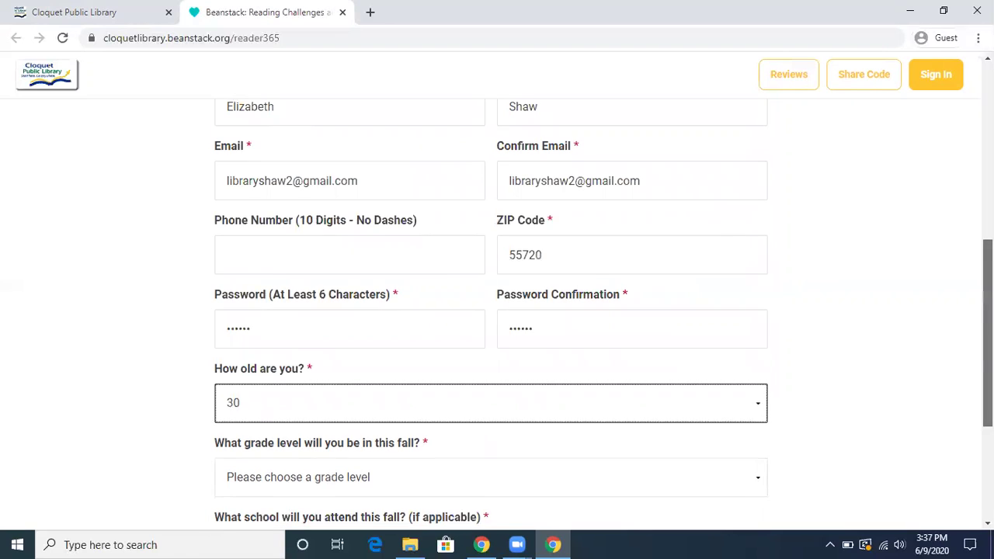
scroll(988, 365, "down", 2)
scroll(988, 366, "down", 2)
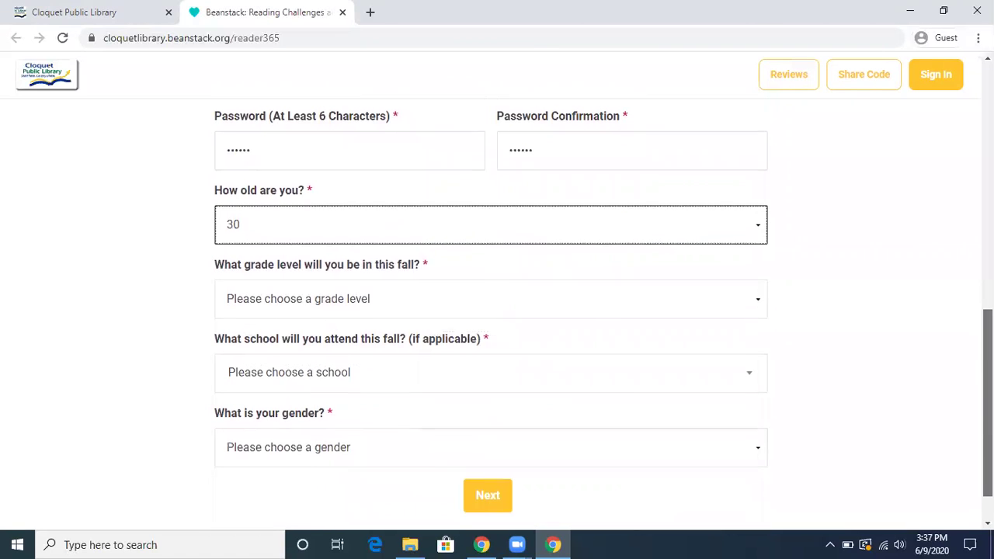
left_click(762, 299)
left_click(693, 262)
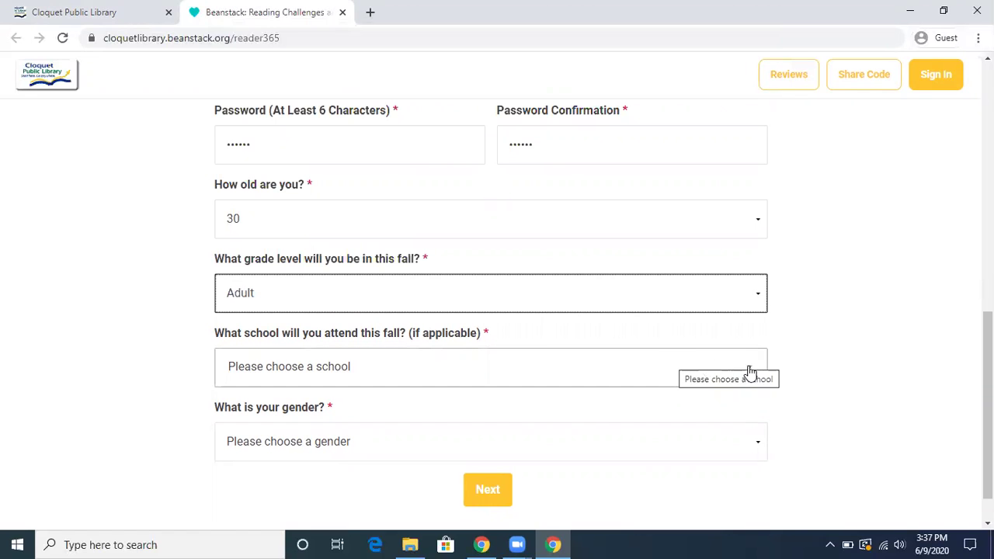
Set school to Adult-Not Applicable and gender to Female, then submit to create the profile
left_click(751, 373)
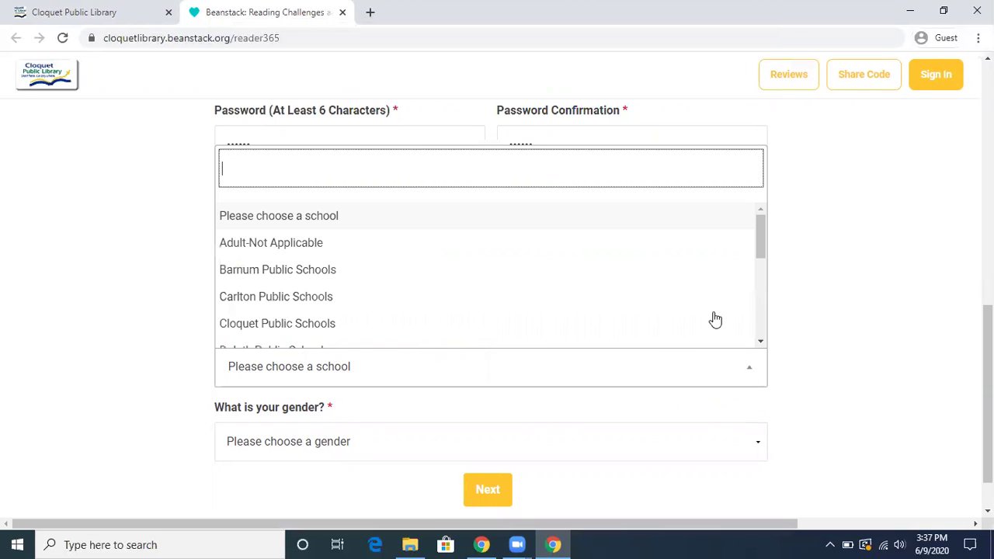
left_click(698, 248)
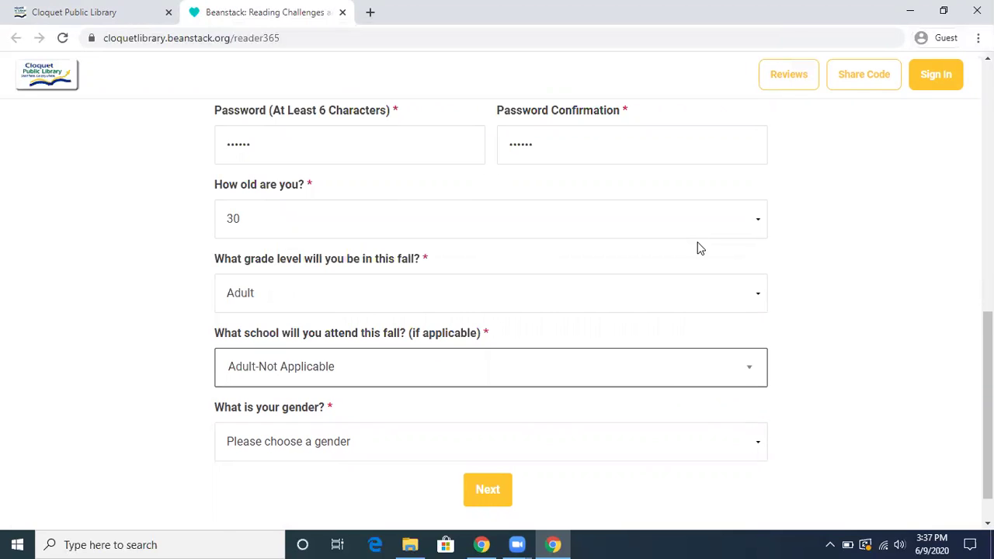
left_click(755, 453)
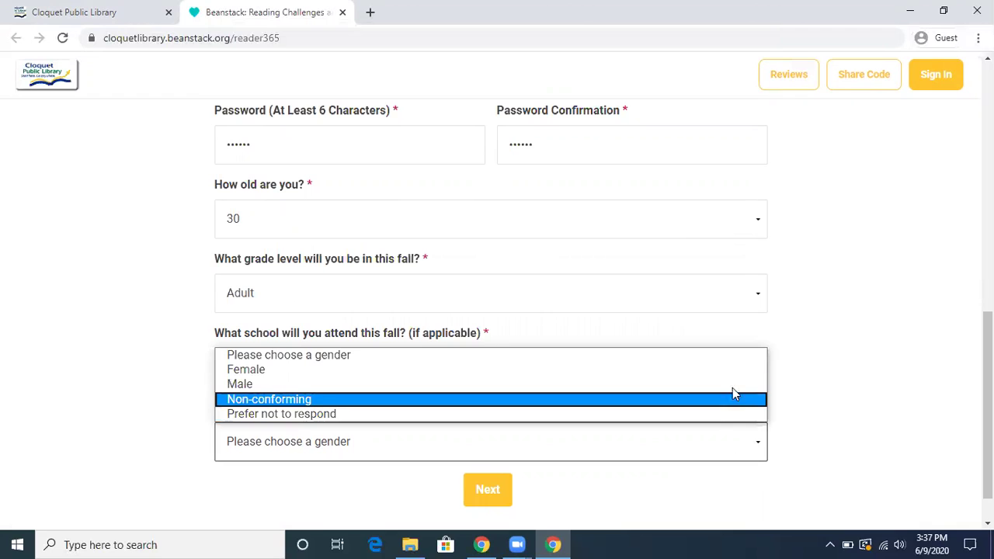
left_click(735, 371)
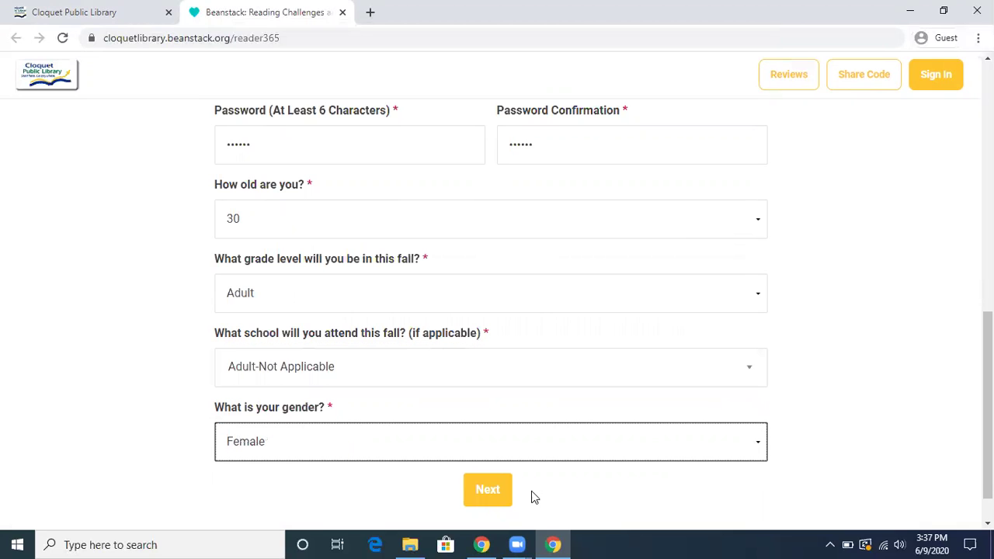
left_click(496, 493)
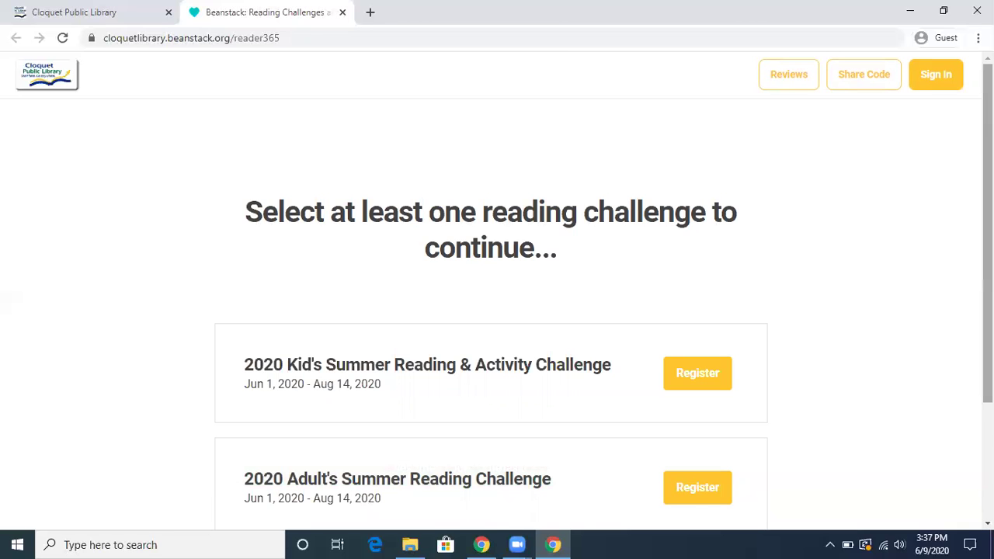
Register for the 2020 Adult's Summer Reading Challenge and continue
scroll(898, 309, "down", 1)
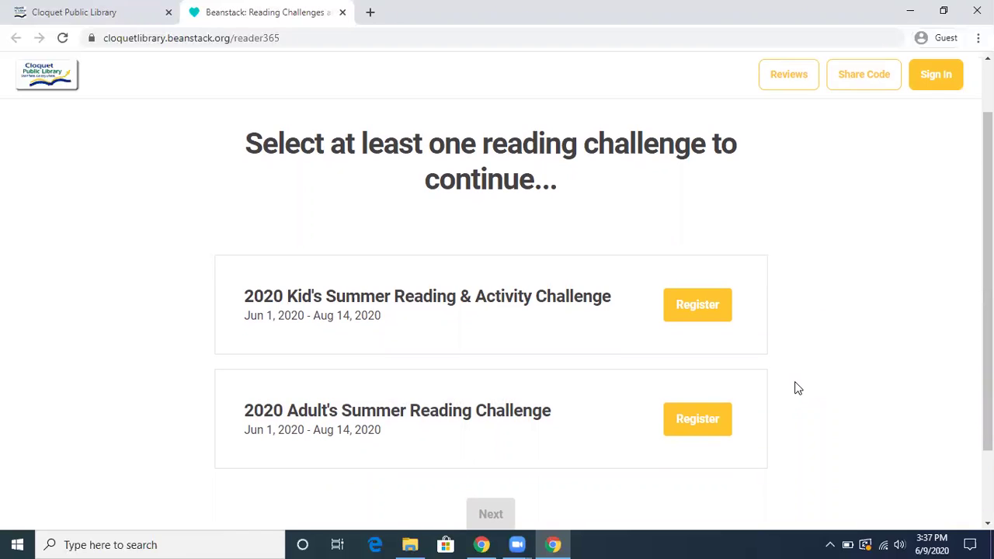
left_click(697, 421)
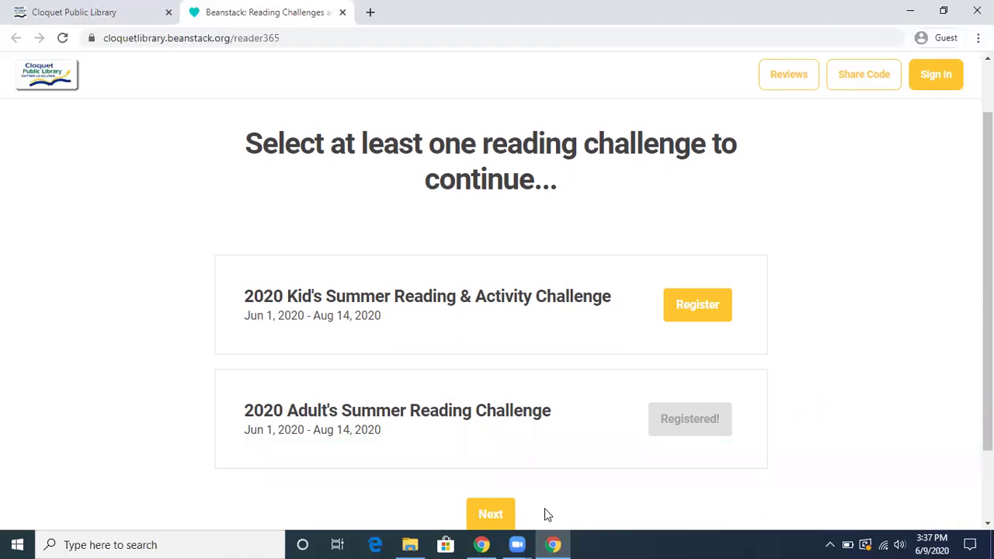
left_click(498, 516)
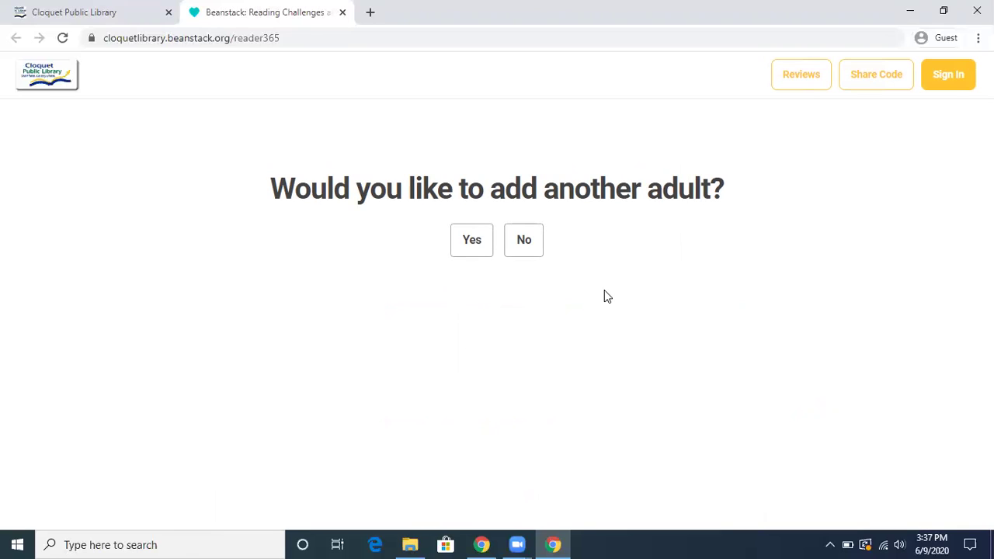
Decline adding another adult or a child, and finish setup
left_click(526, 246)
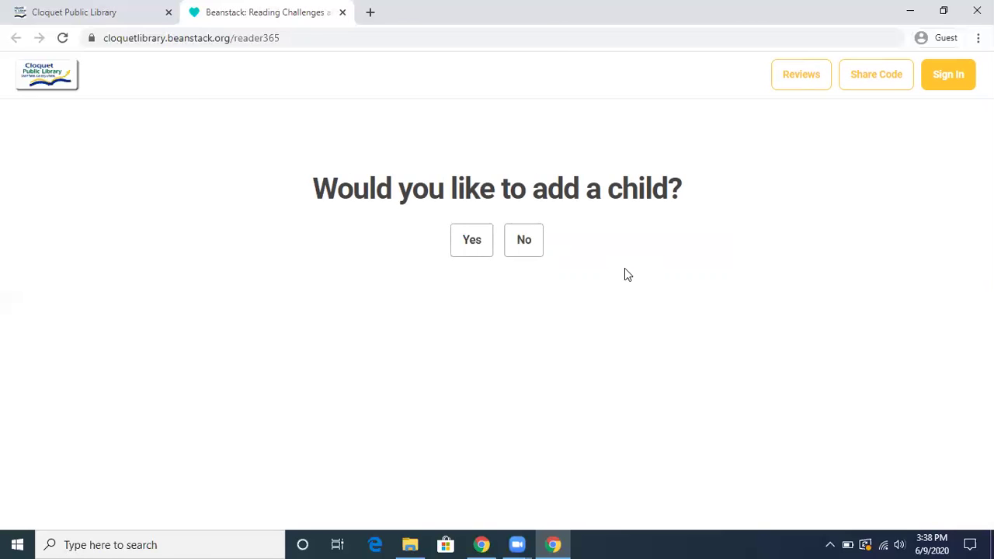
left_click(525, 246)
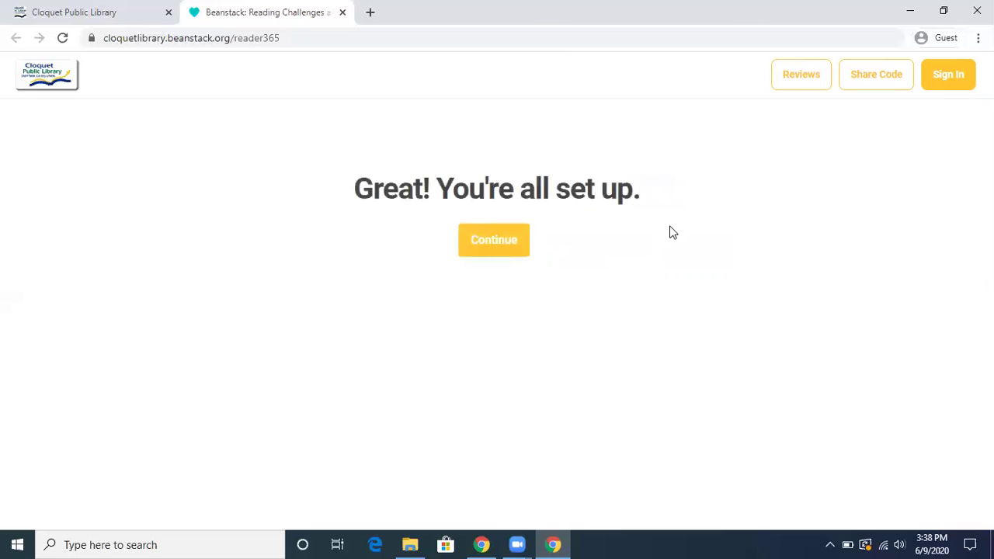
left_click(498, 245)
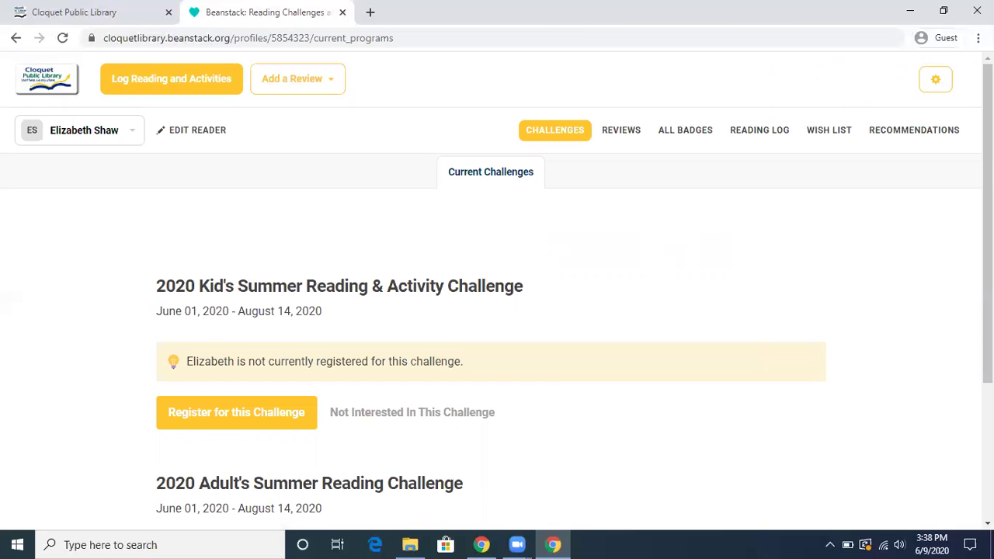
Return to the 2020 Adult's Summer Reading Challenge from the Current Challenges list
scroll(497, 326, "down", 2)
scroll(969, 404, "down", 2)
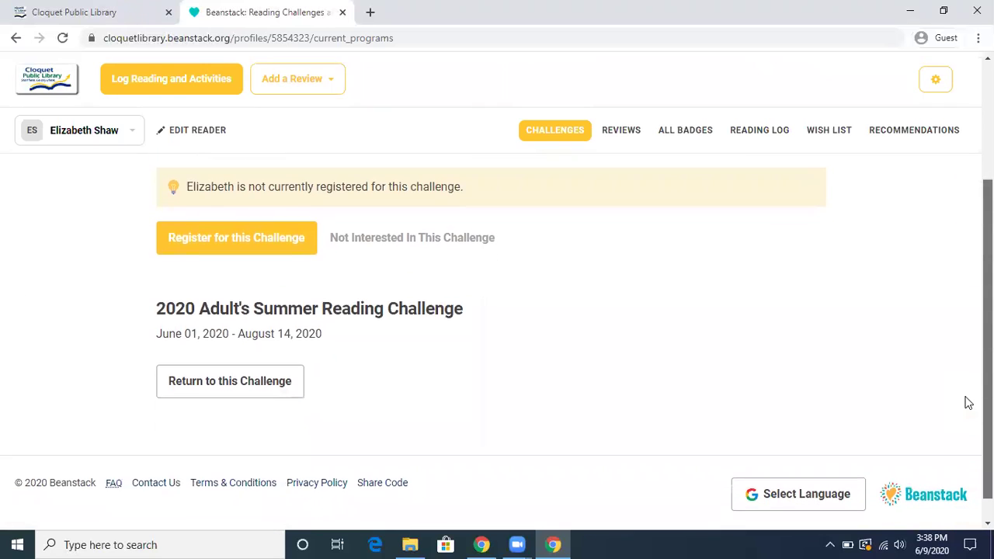
scroll(968, 403, "up", 1)
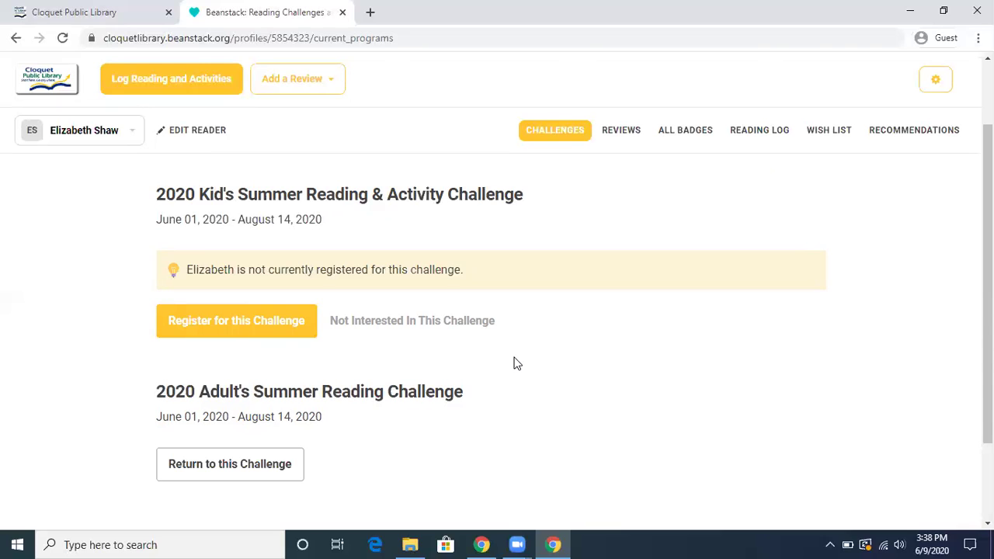
left_click(237, 471)
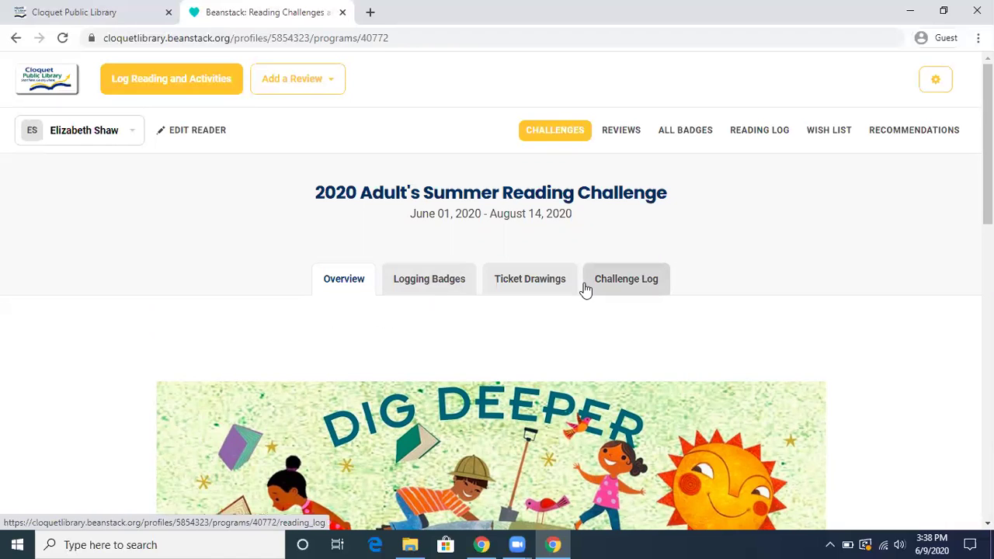
View the Logging Badges section with the Bookworm badges for 5, 10 and 15 books
left_click(439, 284)
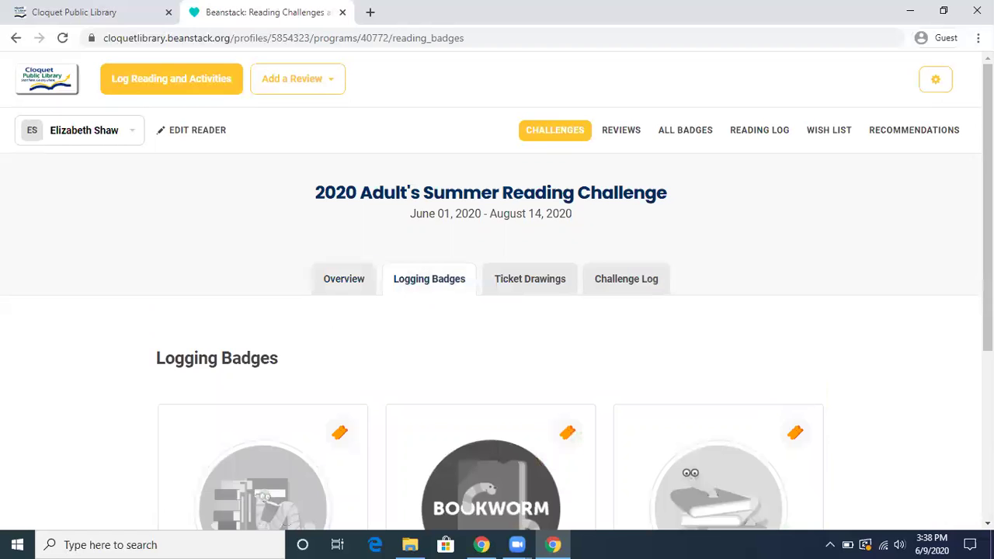
scroll(497, 310, "down", 2)
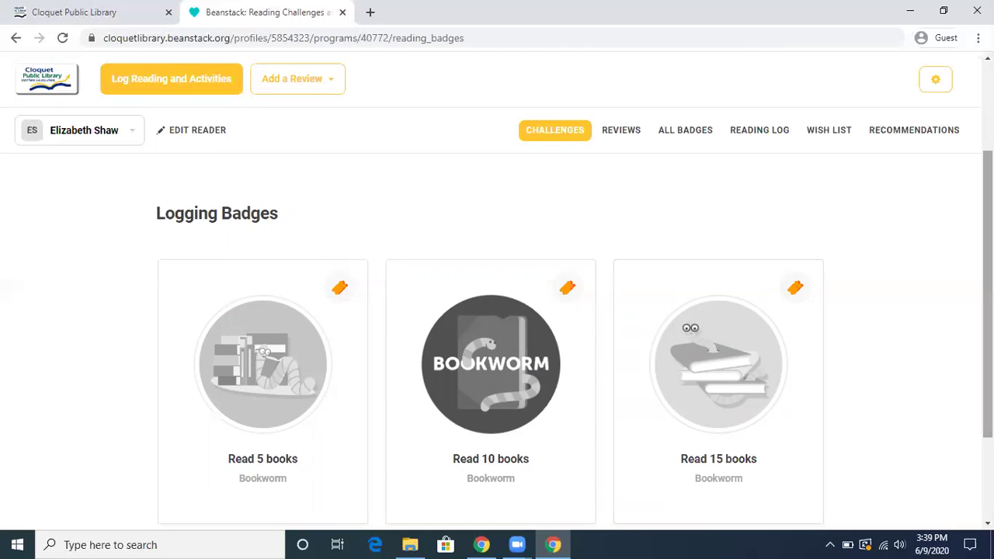
scroll(988, 295, "up", 2)
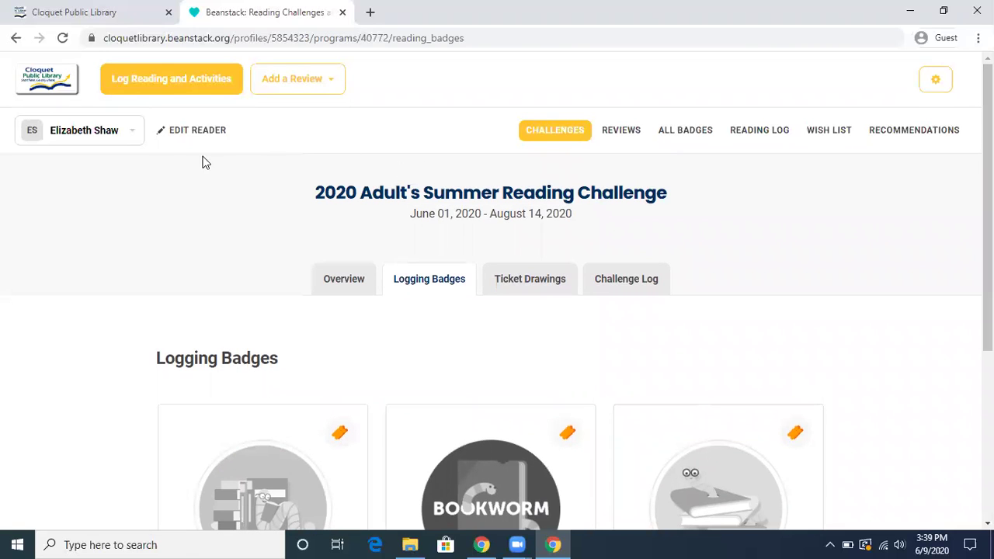
Log 1 book read on June 8, 2020 under Books
left_click(173, 82)
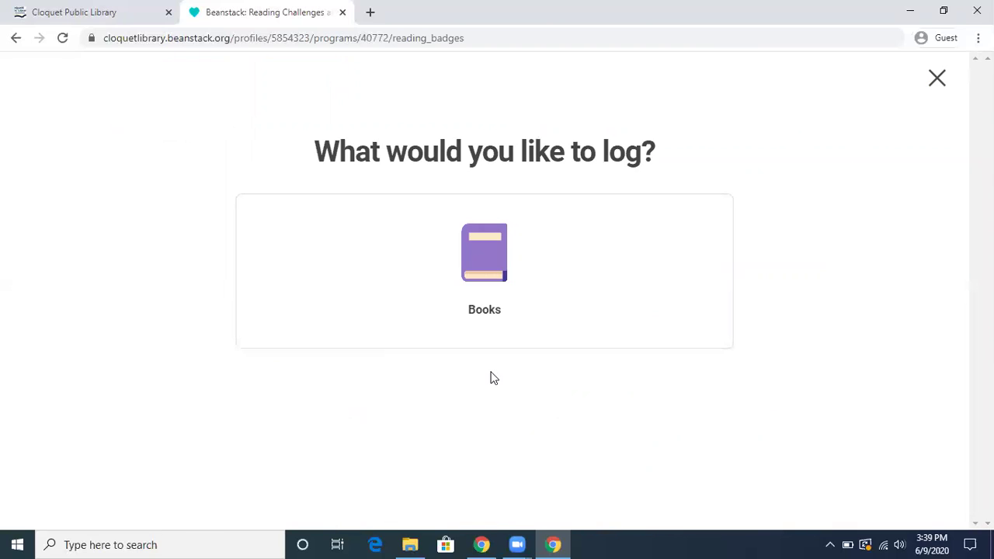
left_click(487, 267)
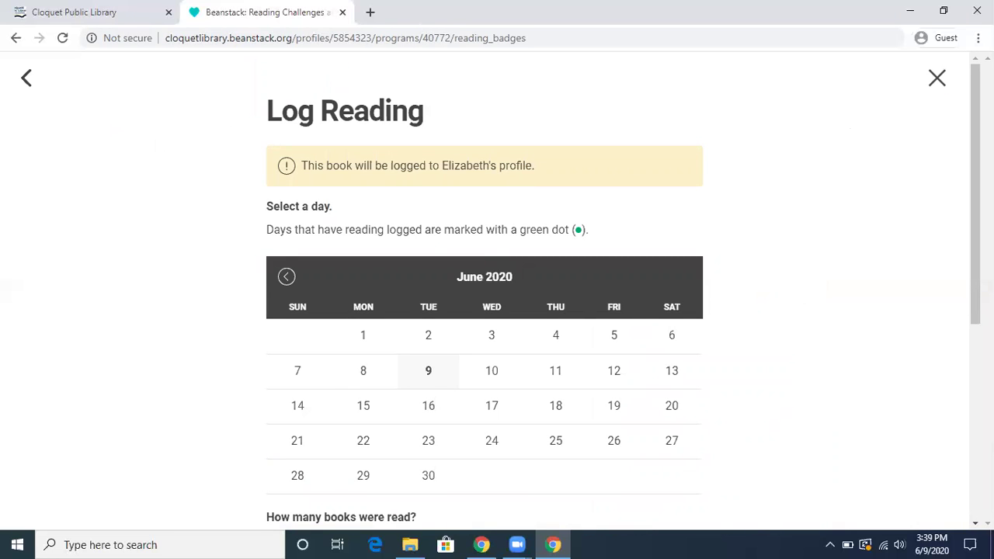
scroll(722, 331, "down", 2)
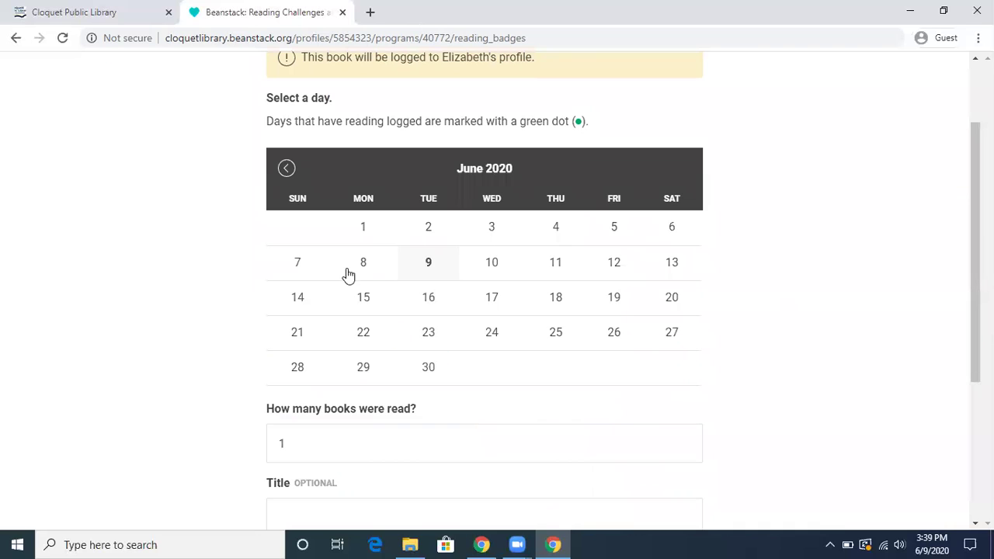
left_click(364, 268)
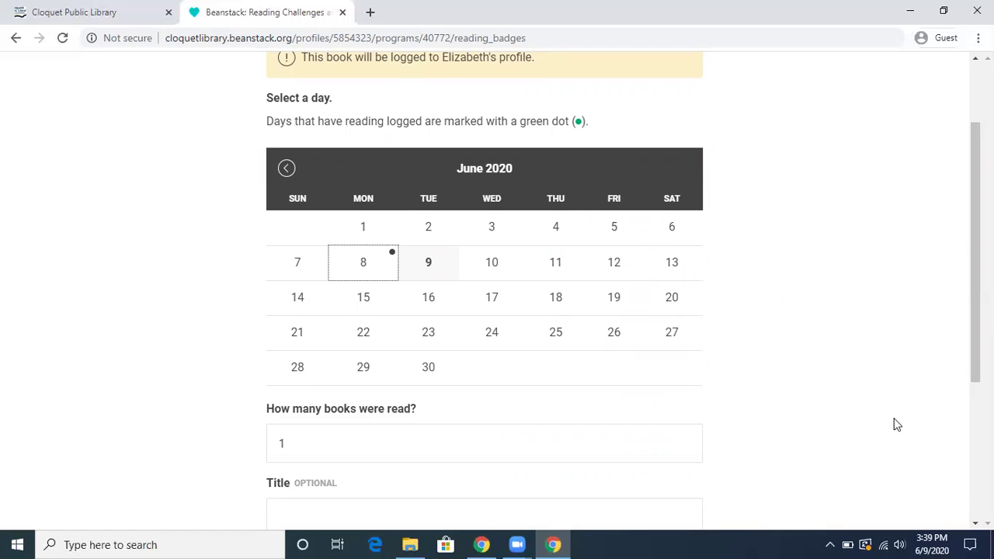
scroll(966, 466, "down", 3)
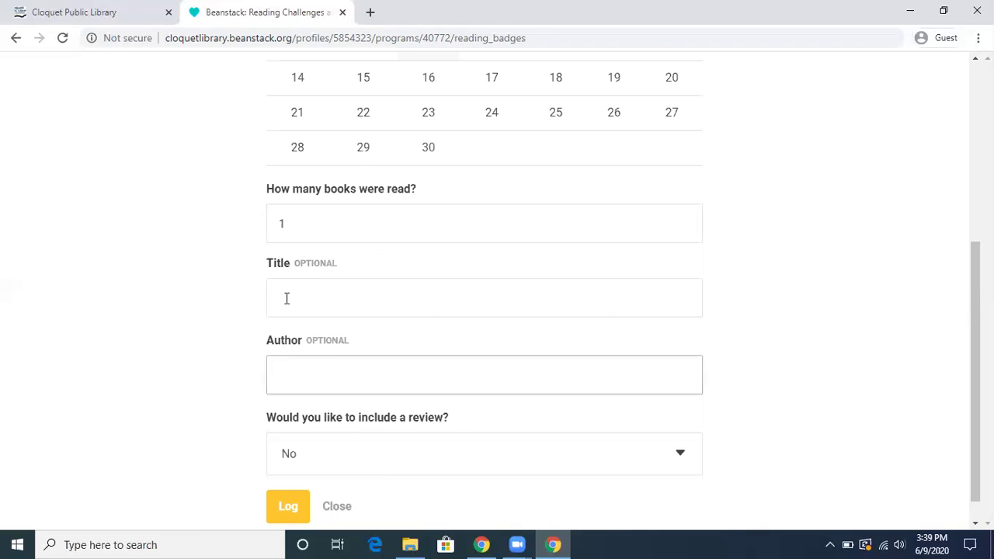
left_click(284, 513)
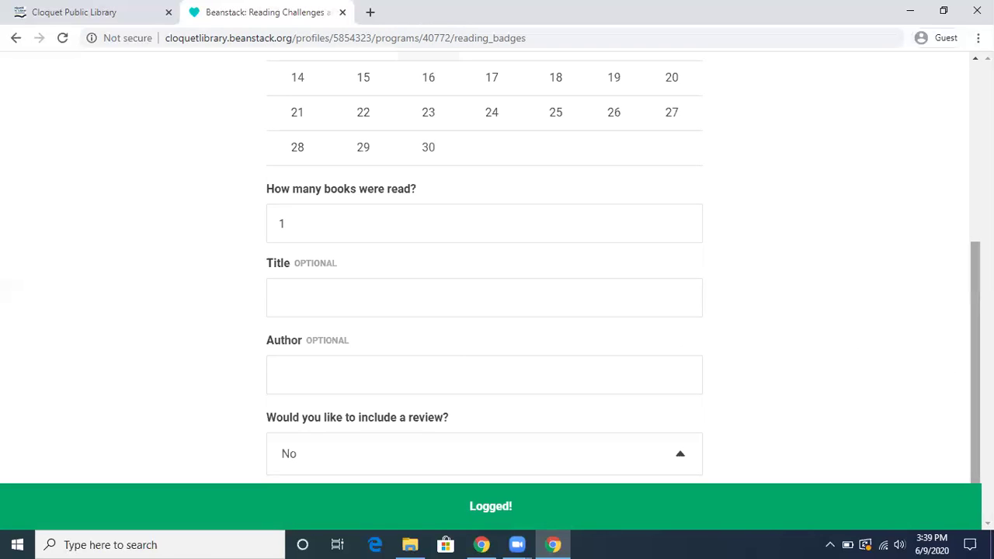
scroll(726, 231, "up", 3)
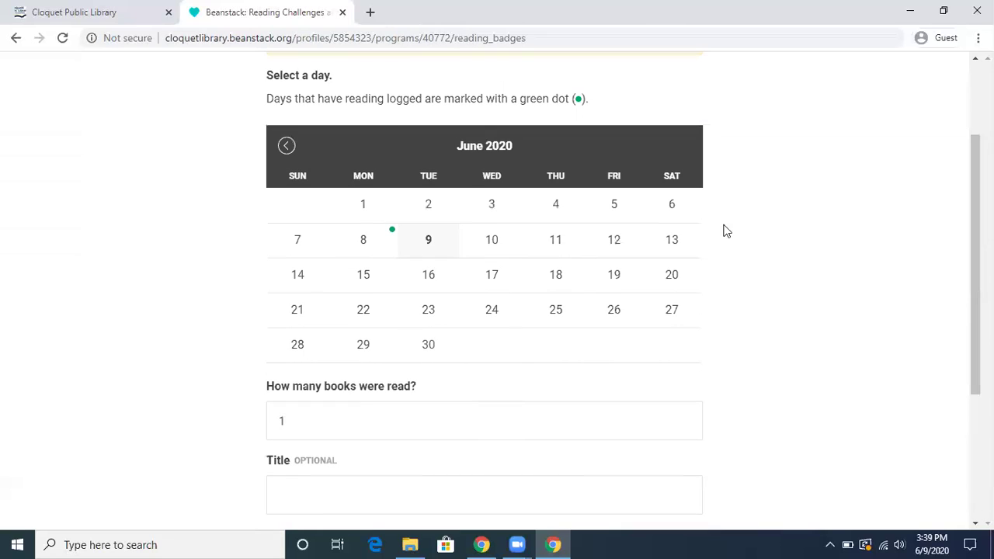
Log 4 books read on June 7
left_click(300, 244)
double_click(271, 422)
type("4")
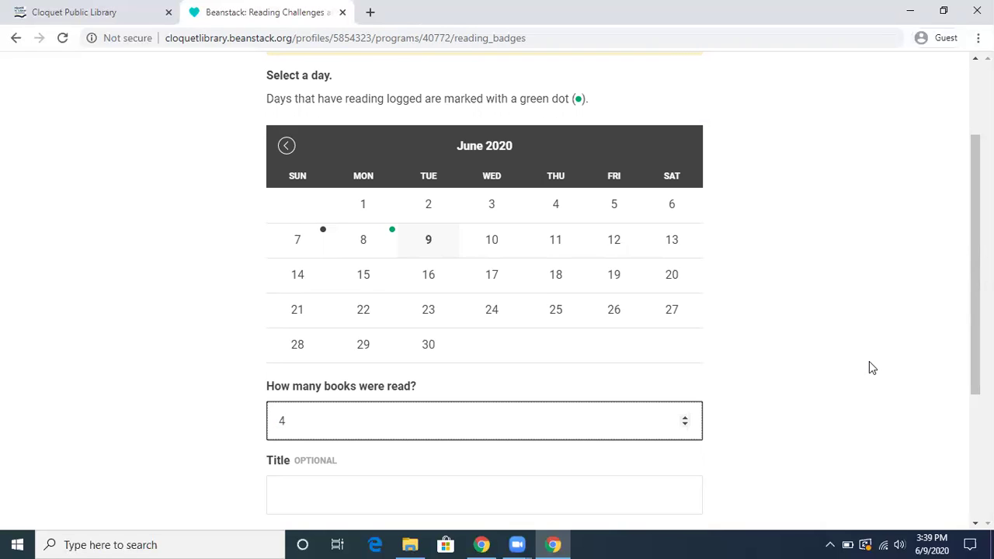
left_click(869, 361)
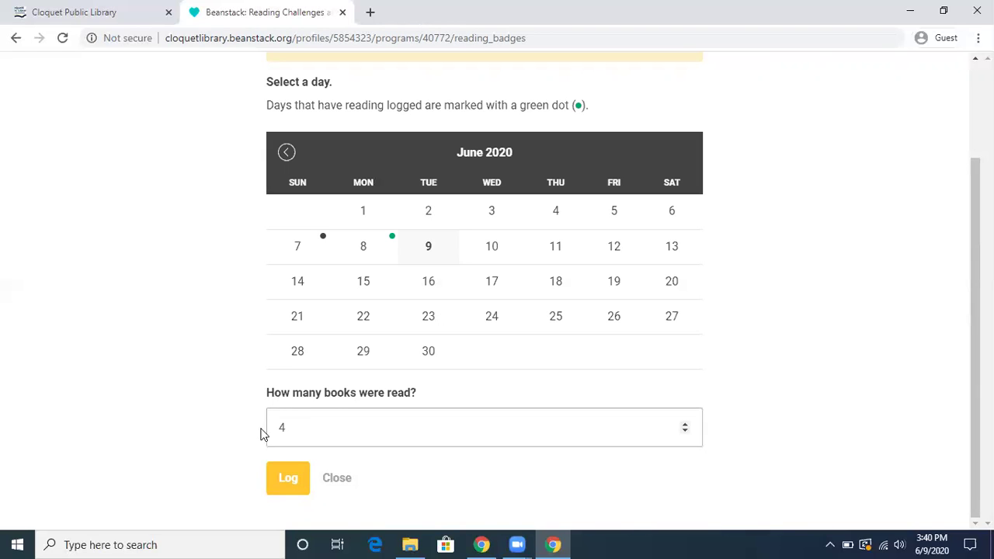
left_click(285, 479)
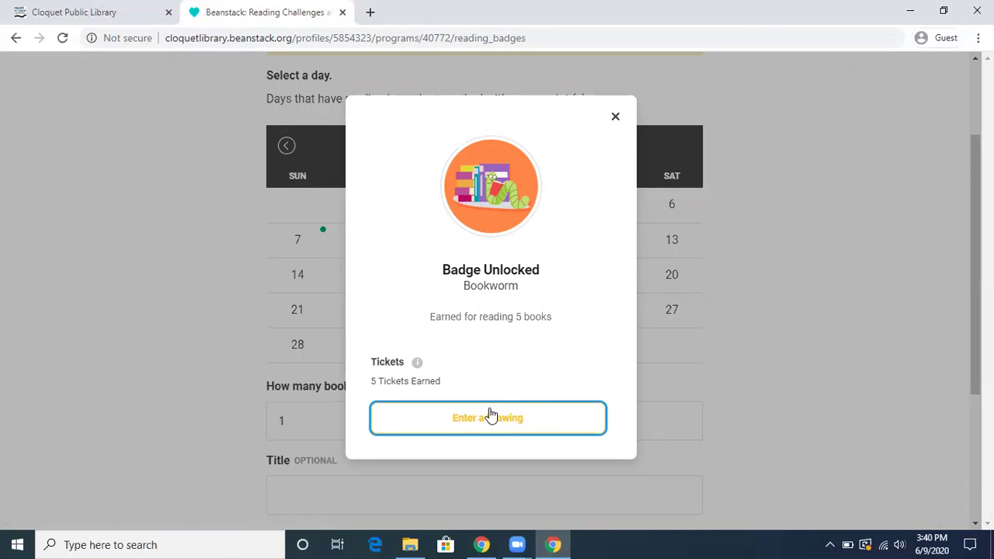
Dismiss the Bookworm badge announcement and close the Log Reading form
left_click(616, 118)
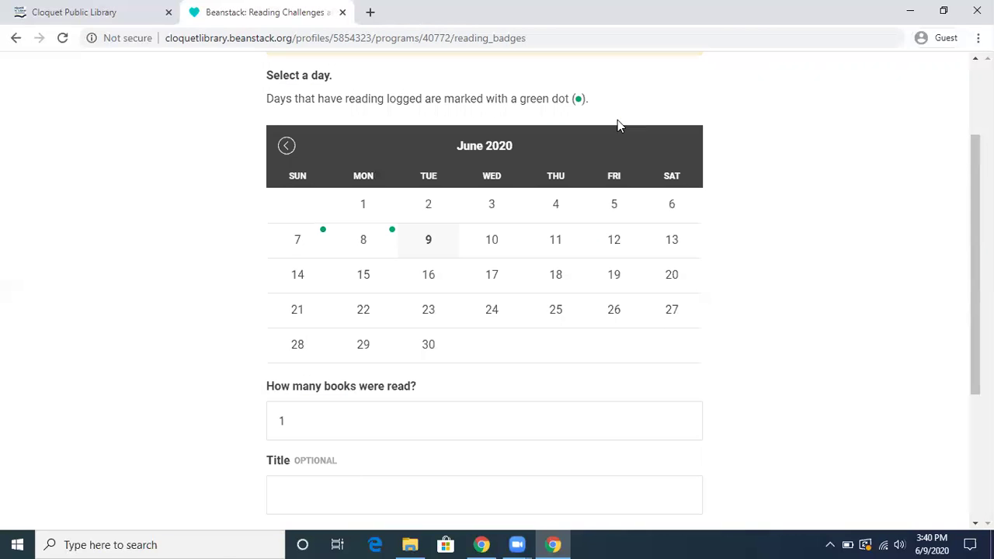
scroll(485, 295, "up", 2)
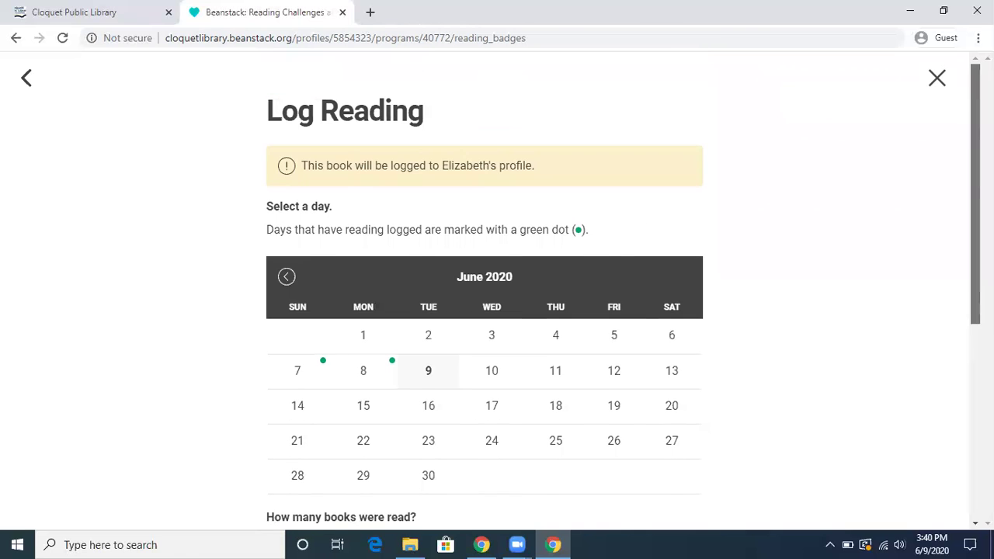
left_click(937, 81)
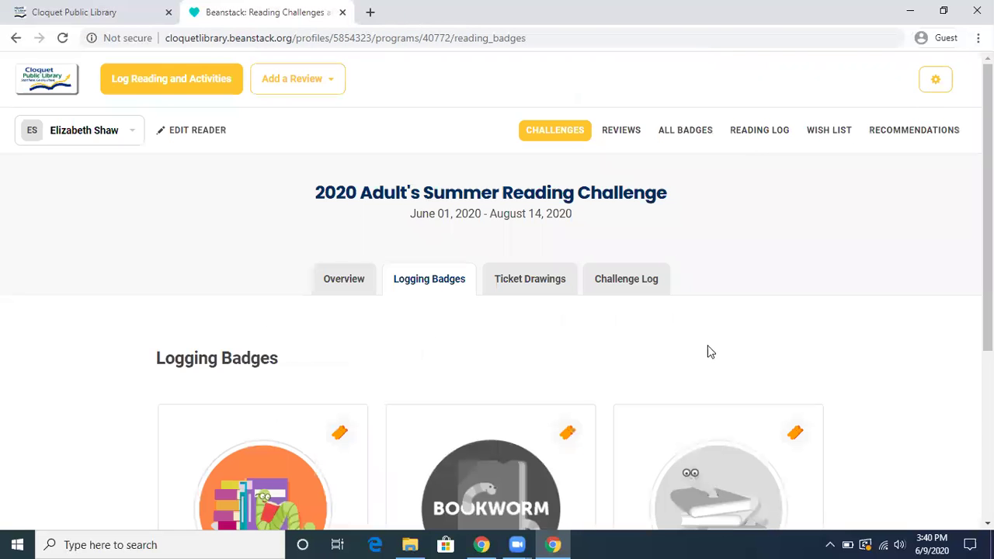
Browse the Ticket Drawings, including the $25 Amazon and L&M Fleet Supply gift card drawings
left_click(528, 285)
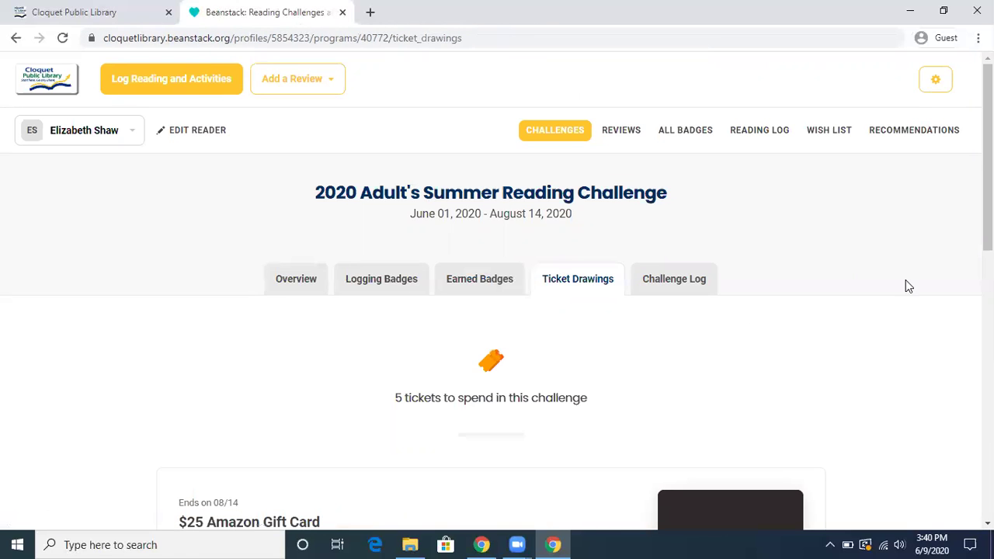
scroll(497, 334, "down", 3)
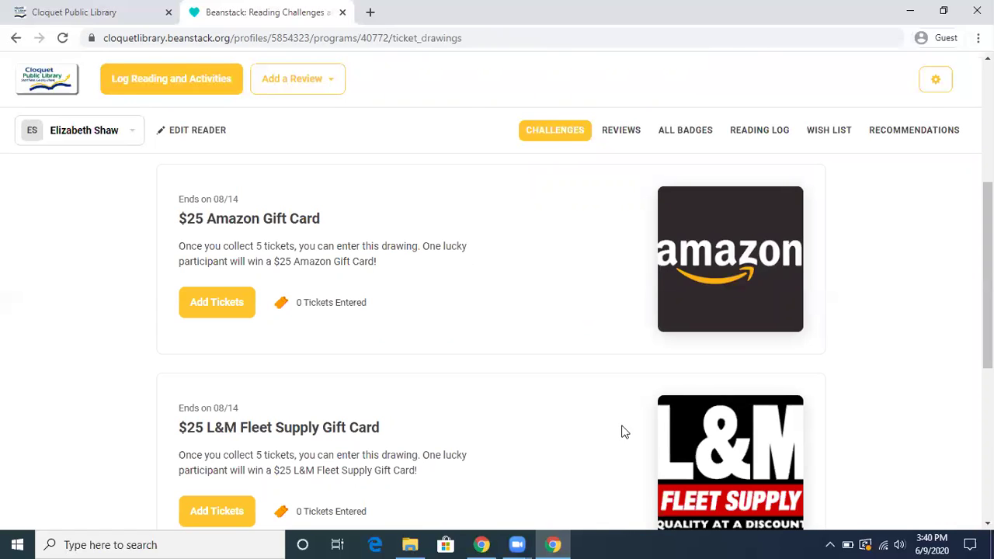
scroll(989, 295, "down", 1)
scroll(959, 486, "down", 5)
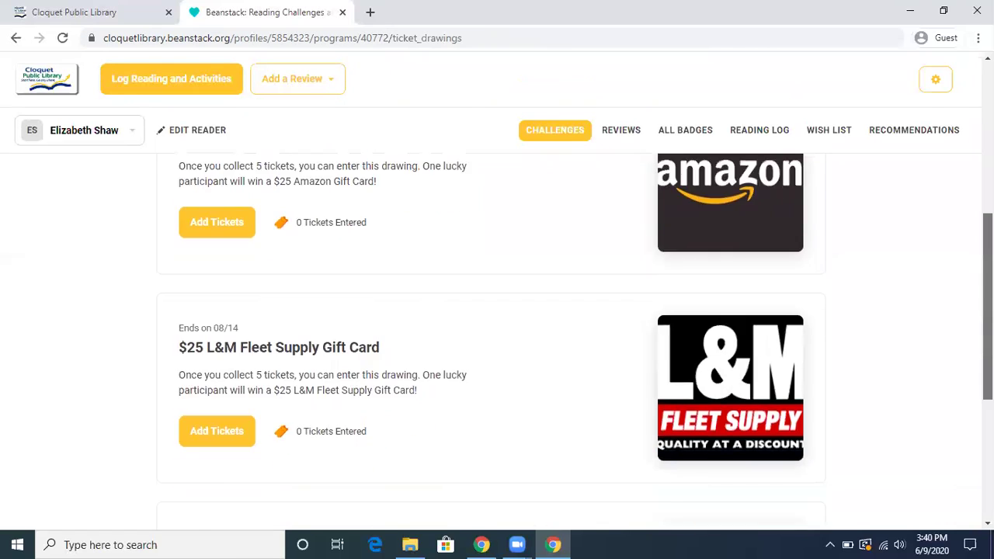
scroll(958, 486, "up", 3)
scroll(497, 342, "up", 5)
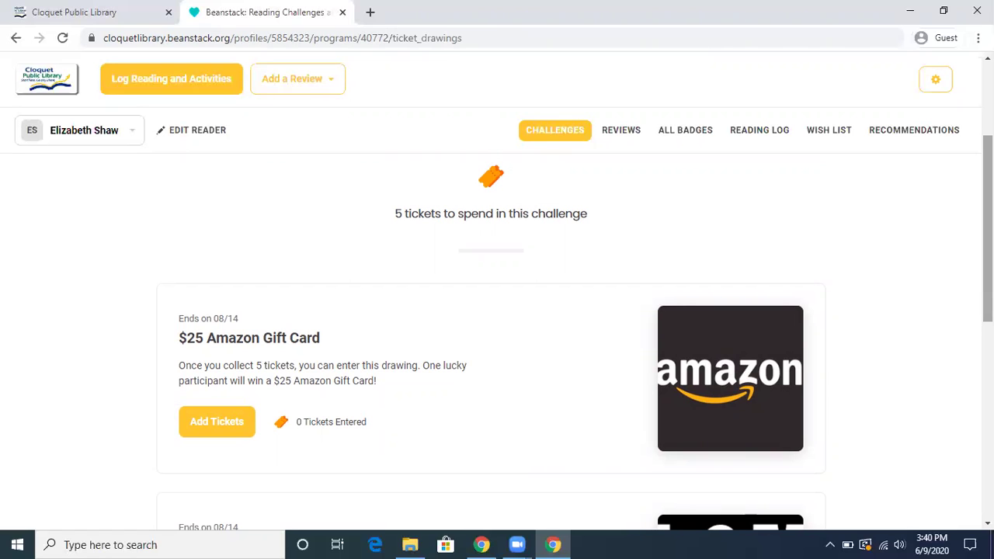
scroll(888, 240, "up", 3)
Review the Challenge Log listing 5 total completions and 1 title completed
left_click(669, 280)
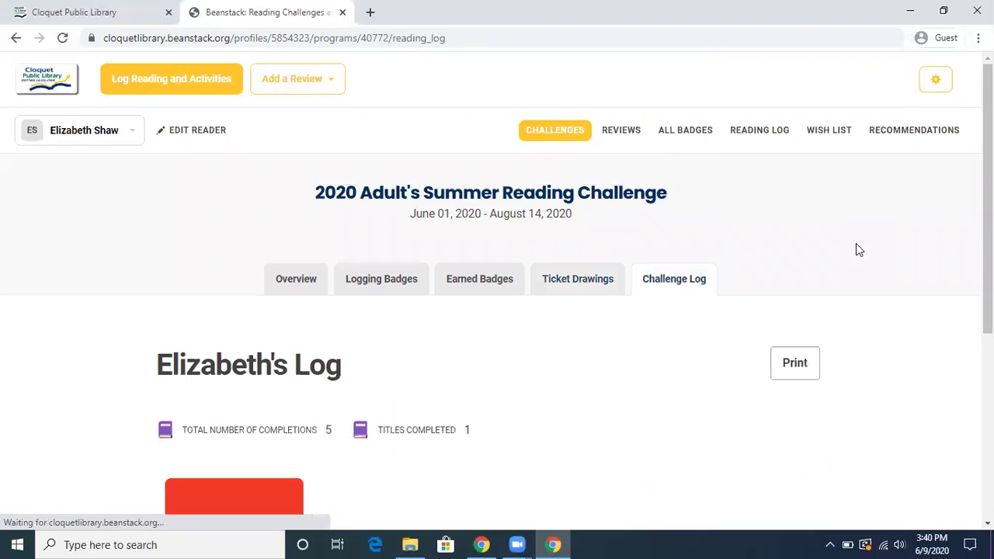
left_click_drag(988, 194, 988, 297)
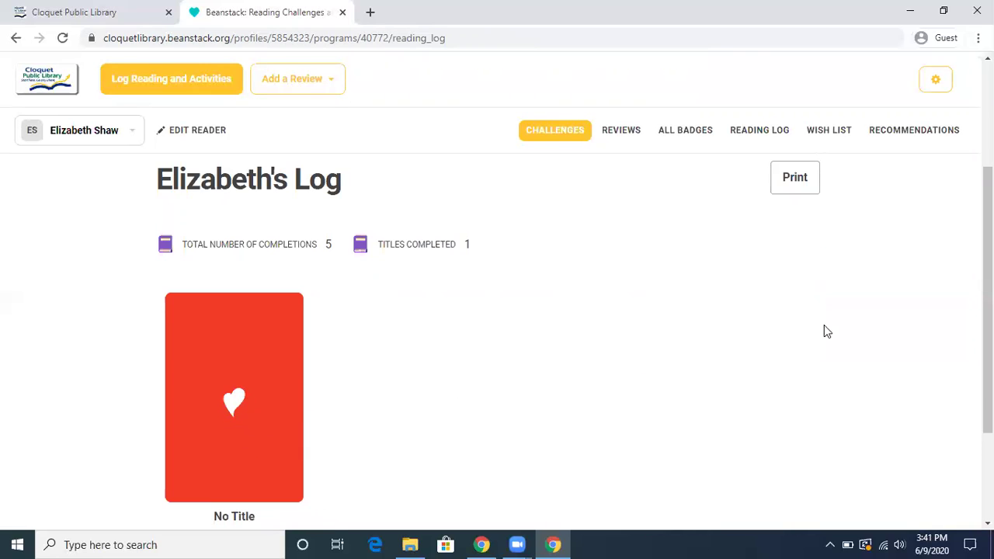
scroll(988, 342, "down", 2)
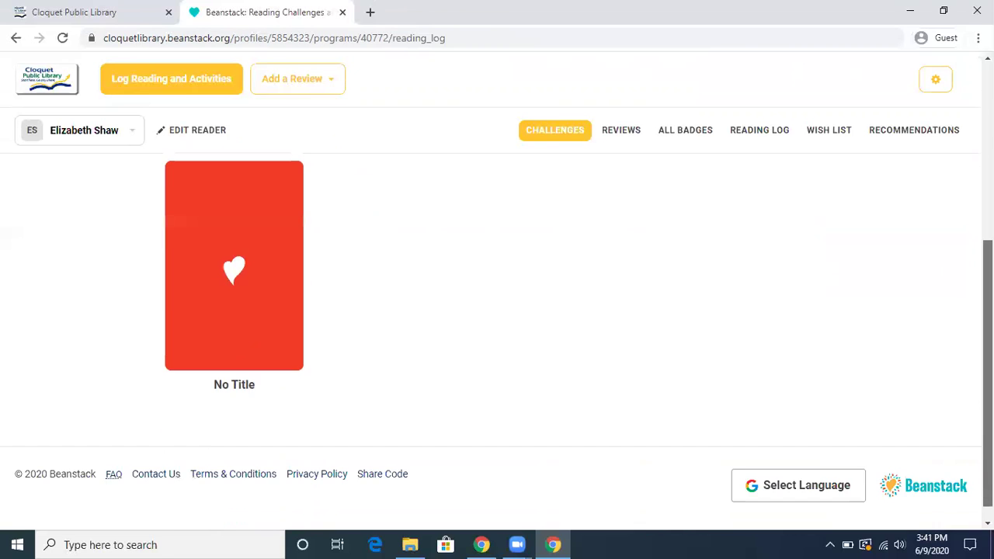
scroll(989, 342, "up", 4)
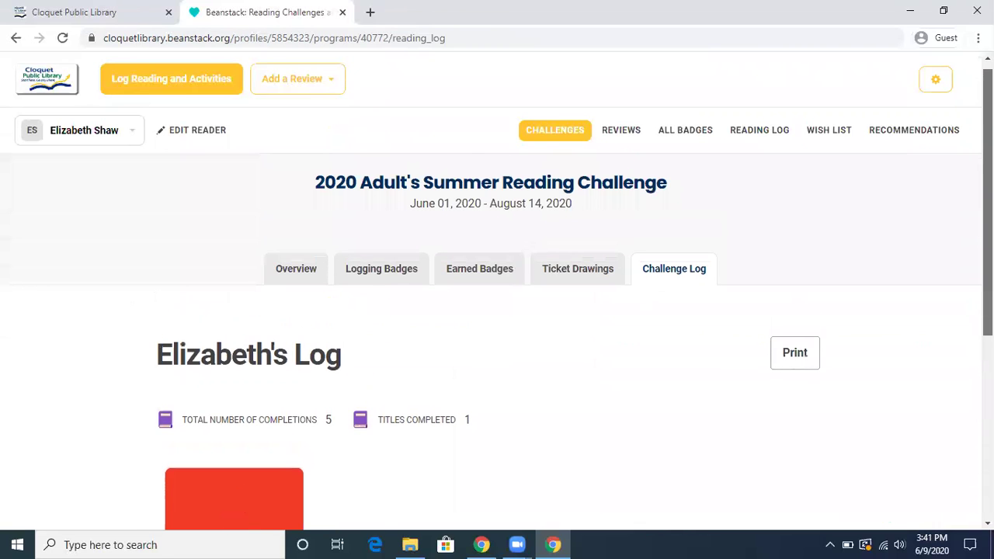